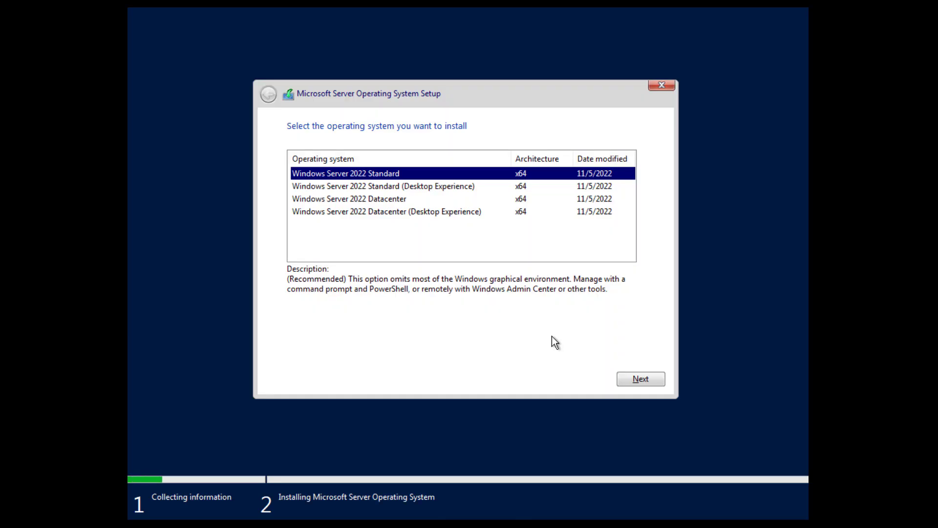
- Pick Windows Server 2022 Standard (Desktop Experience), accept the licence terms and choose a custom installation
left_click(532, 189)
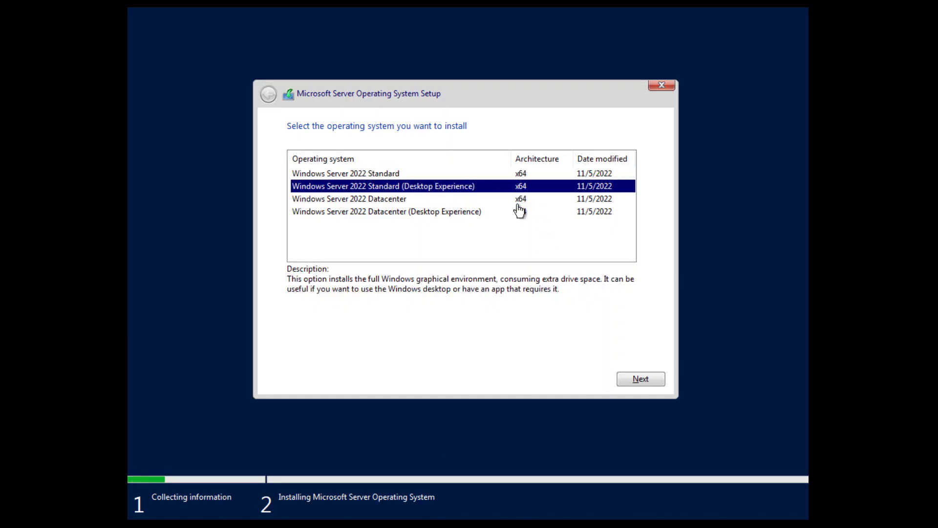
left_click(629, 378)
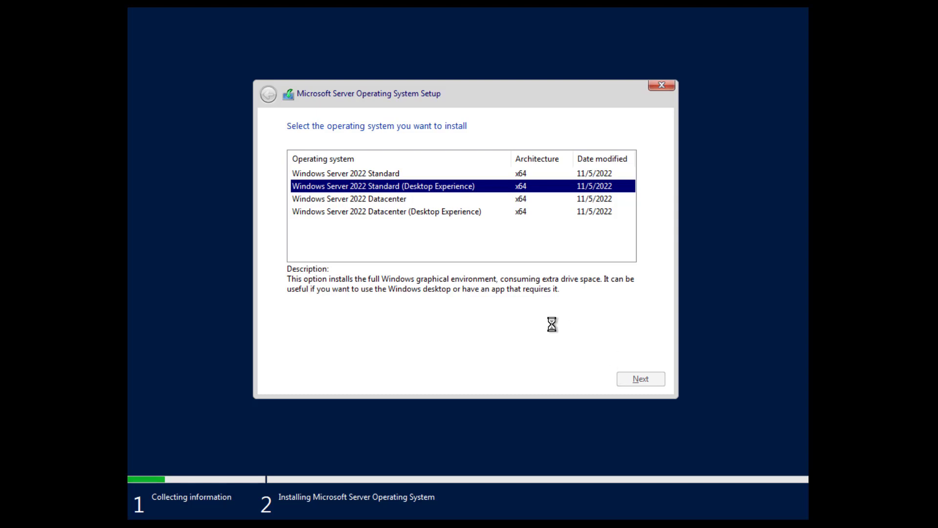
left_click(427, 353)
left_click(640, 379)
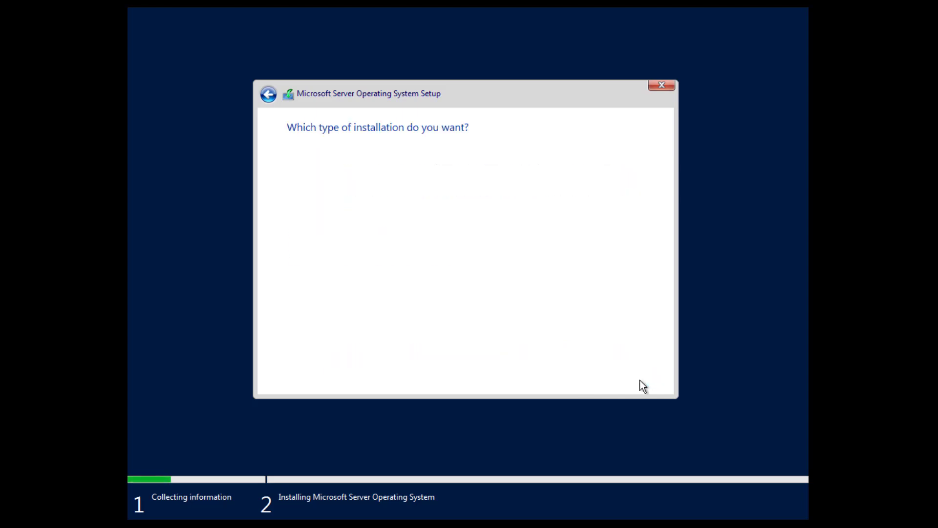
left_click(391, 244)
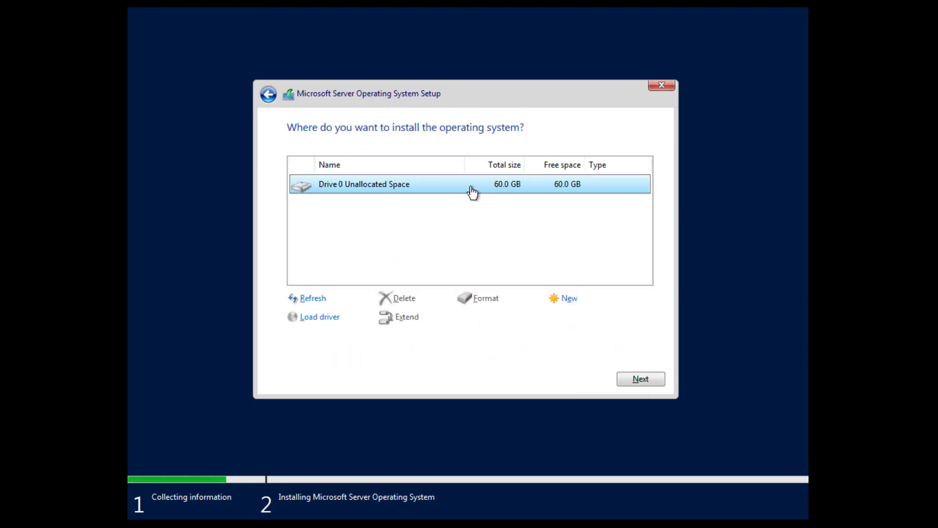
left_click(636, 380)
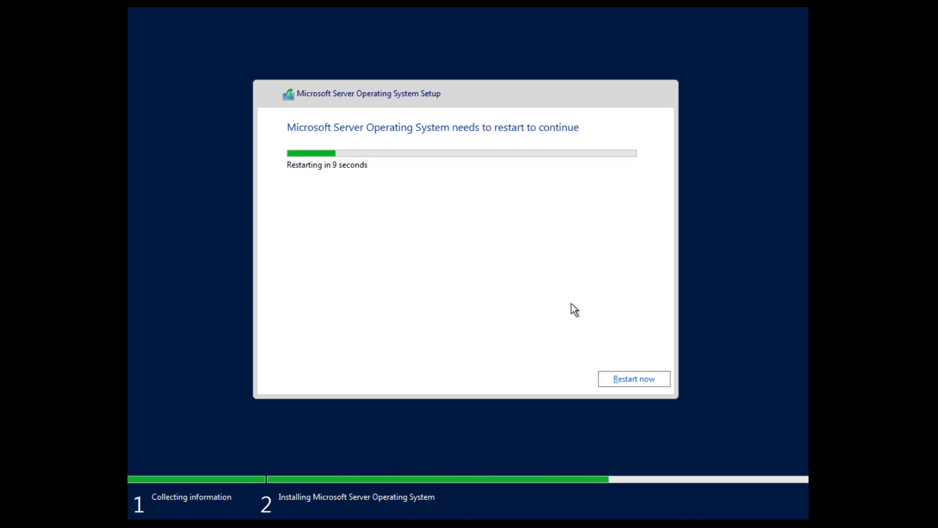
- Restart the machine once installation onto Drive 0 finishes
left_click(626, 378)
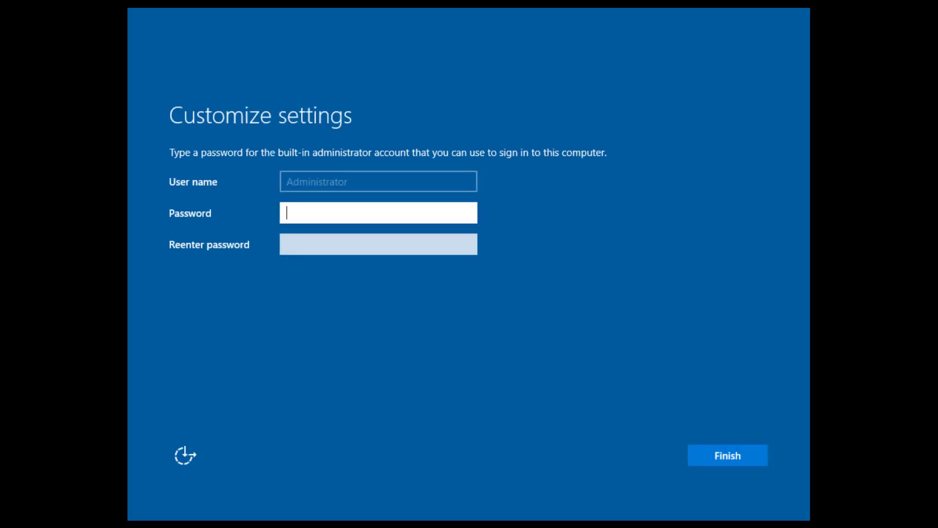
- Enter and confirm the built-in Administrator password, then finish the initial settings
left_click(322, 245)
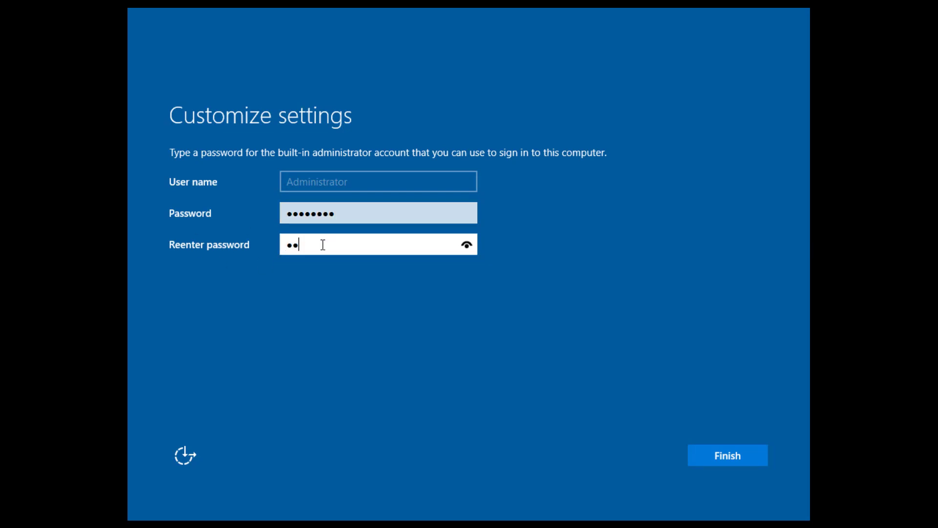
left_click(741, 461)
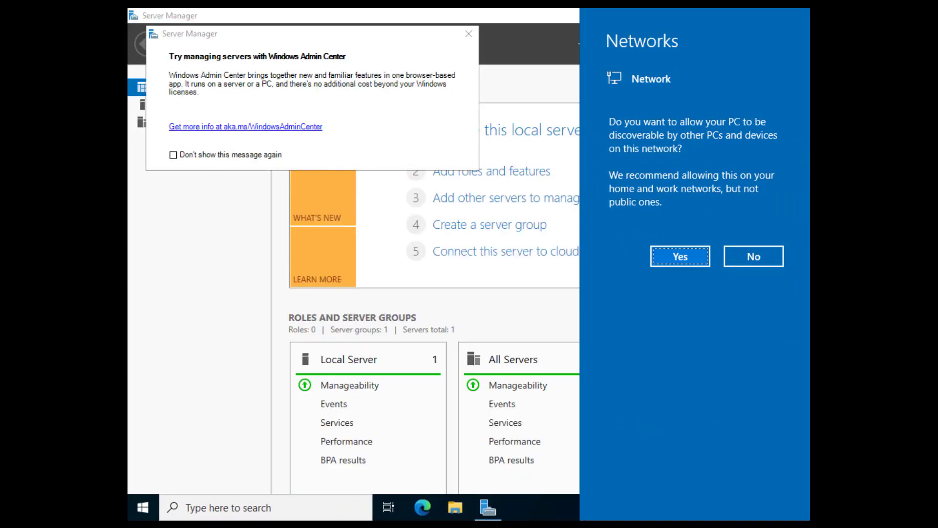
- Allow network discovery and stop the Windows Admin Center message from showing again
left_click(666, 256)
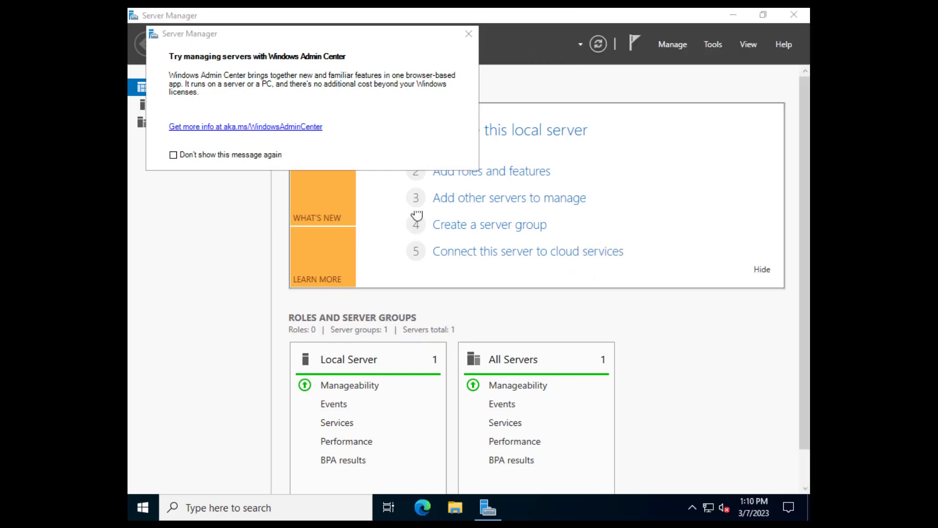
left_click(213, 158)
left_click(468, 34)
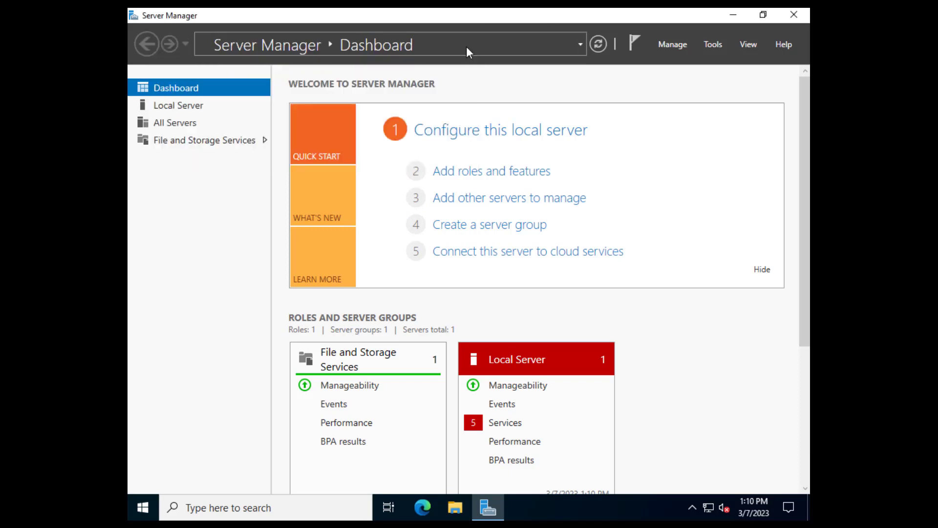
- Set Server Manager not to start automatically at logon, then close it
left_click(664, 44)
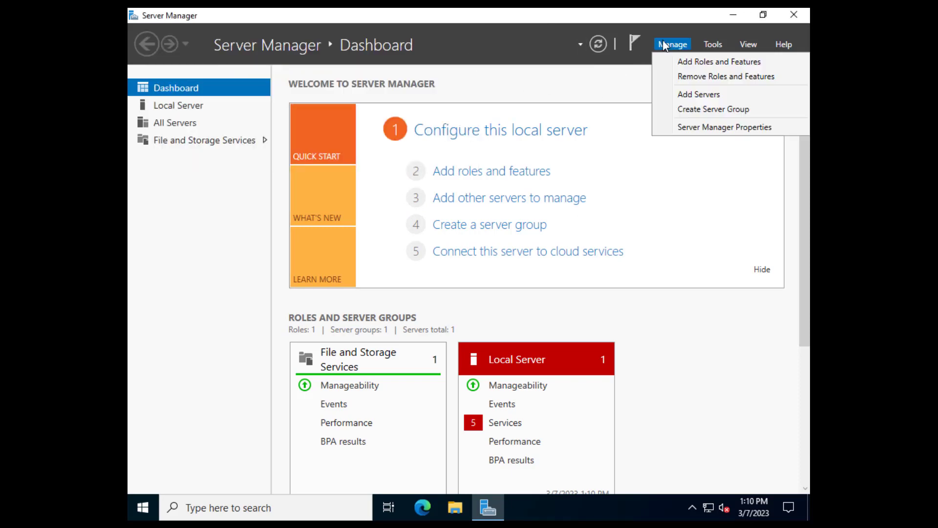
left_click(714, 128)
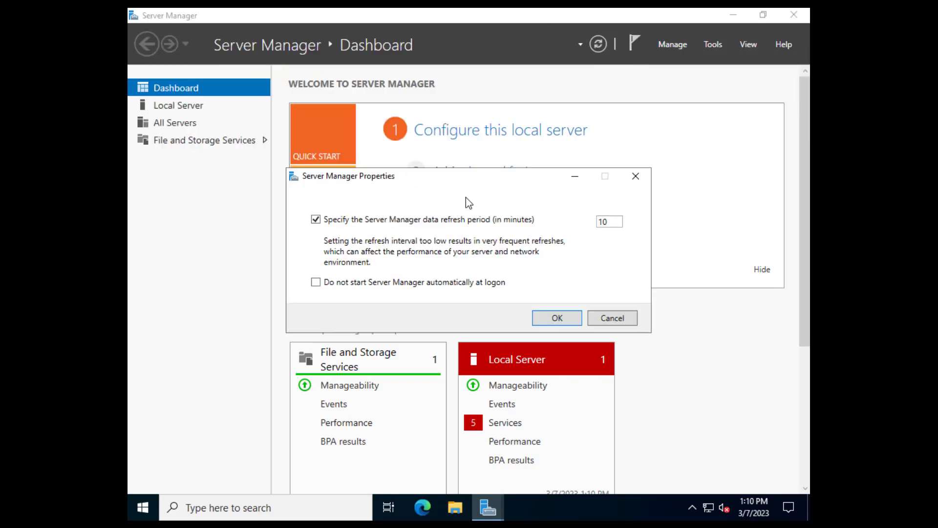
left_click(359, 286)
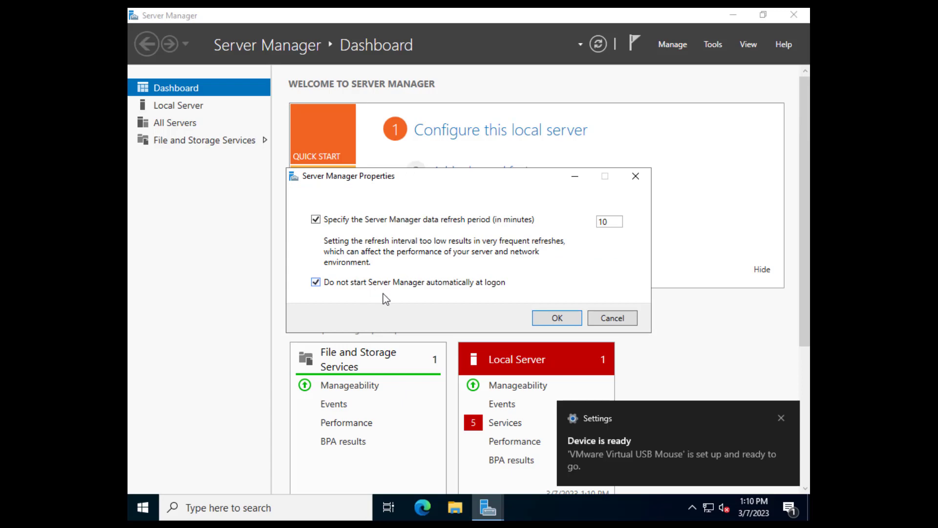
left_click(557, 318)
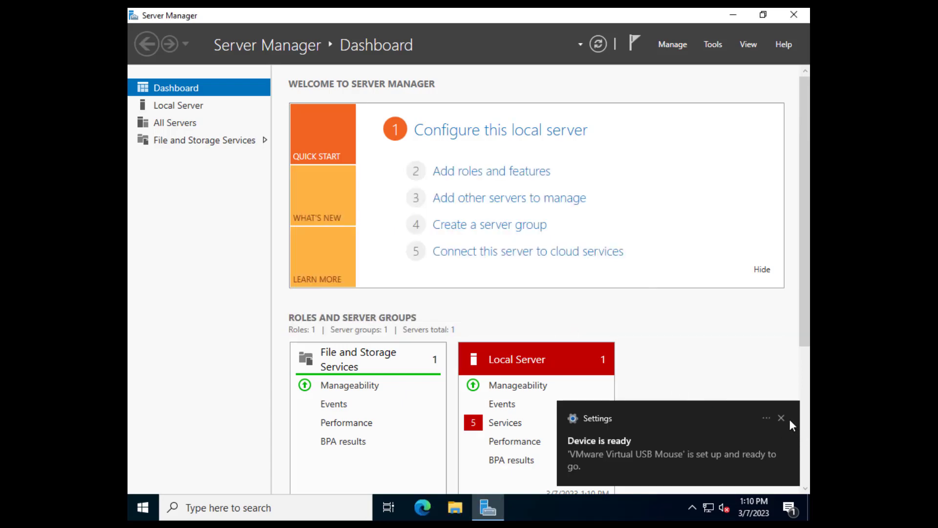
left_click(781, 418)
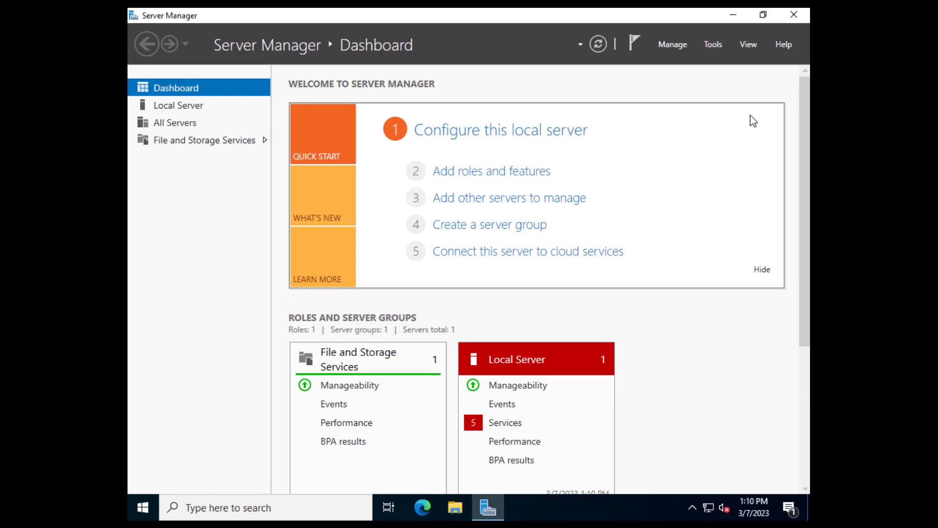
left_click(796, 17)
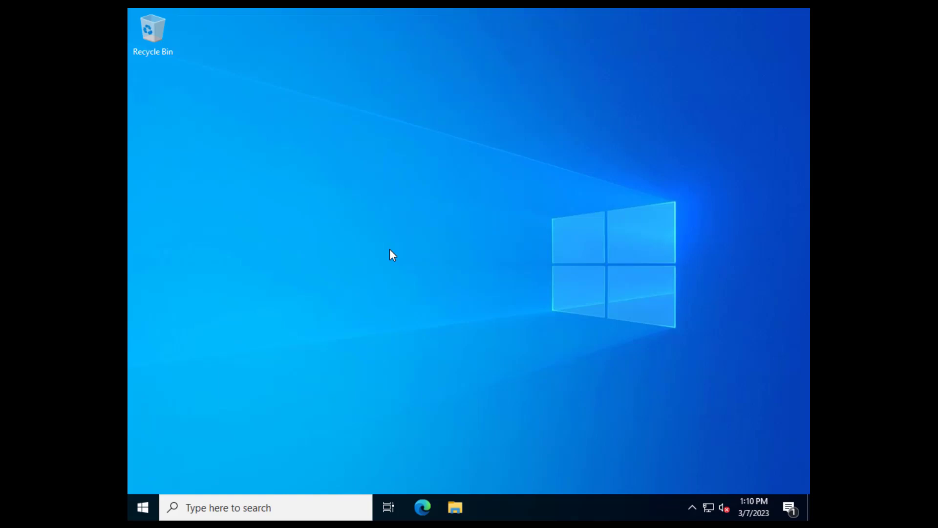
- Show taskbar search as an icon only and hide the Task View button
right_click(536, 510)
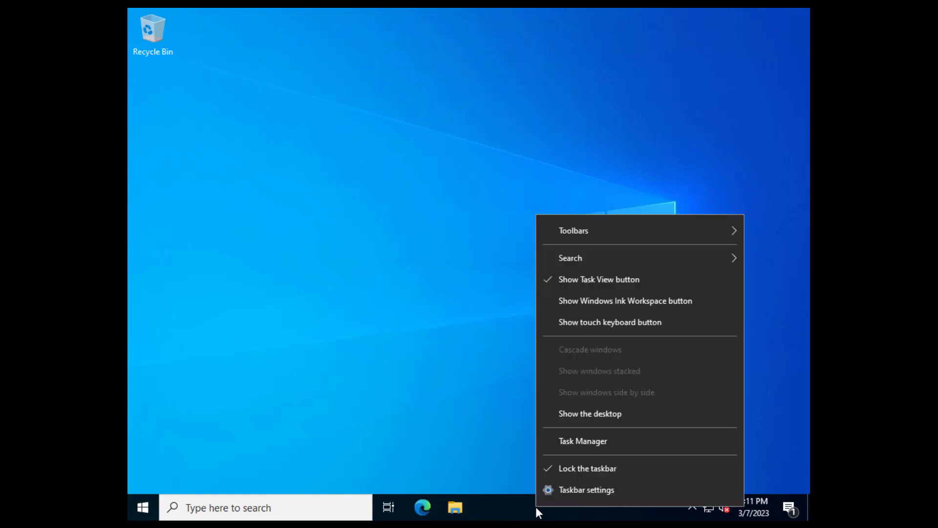
mouse_move(637, 256)
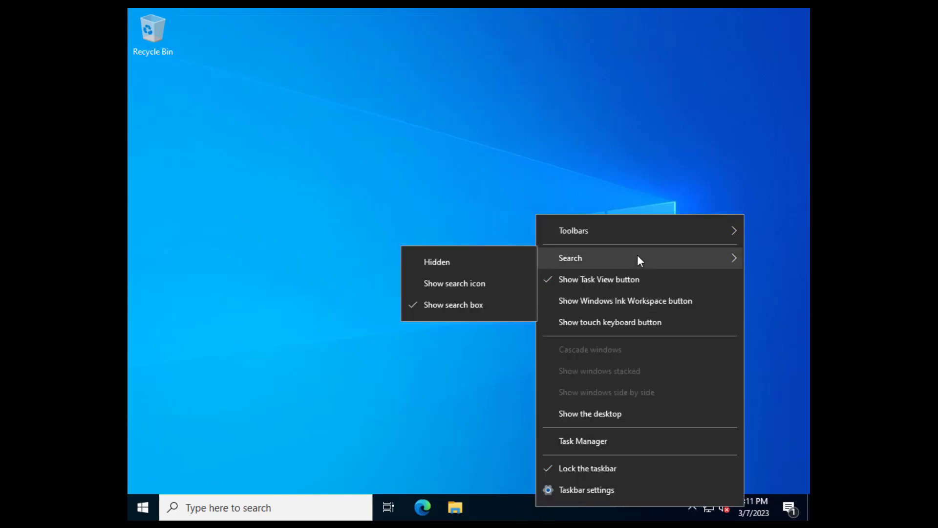
left_click(482, 280)
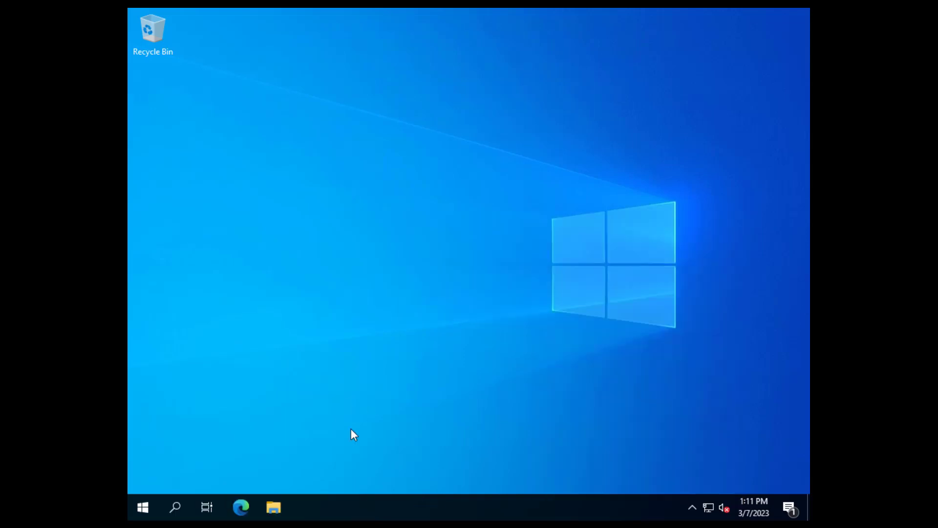
right_click(209, 506)
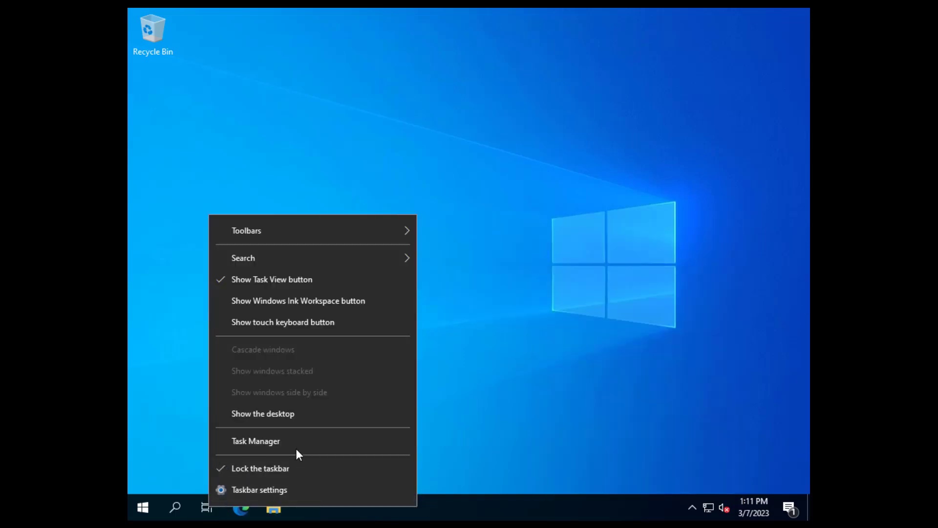
left_click(279, 285)
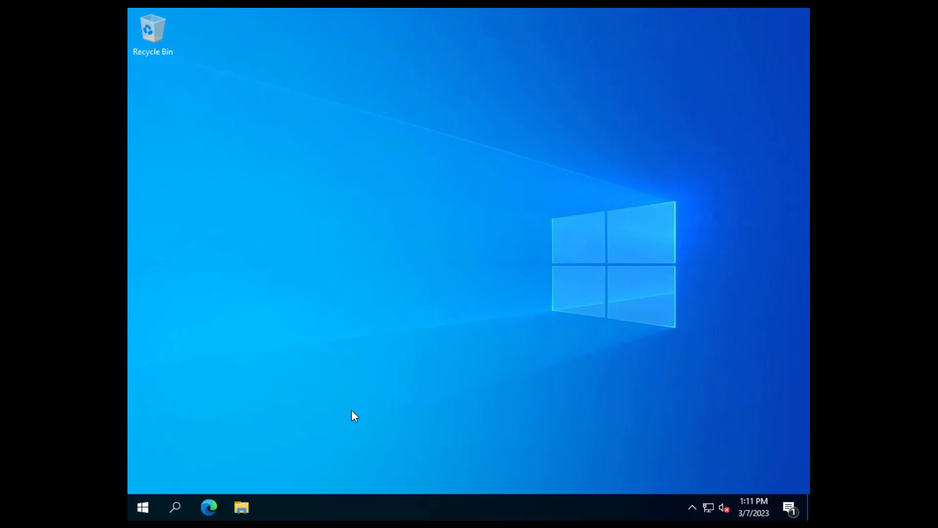
- Copy the Windows PowerShell ISE shortcut from its file location onto the desktop
left_click(180, 507)
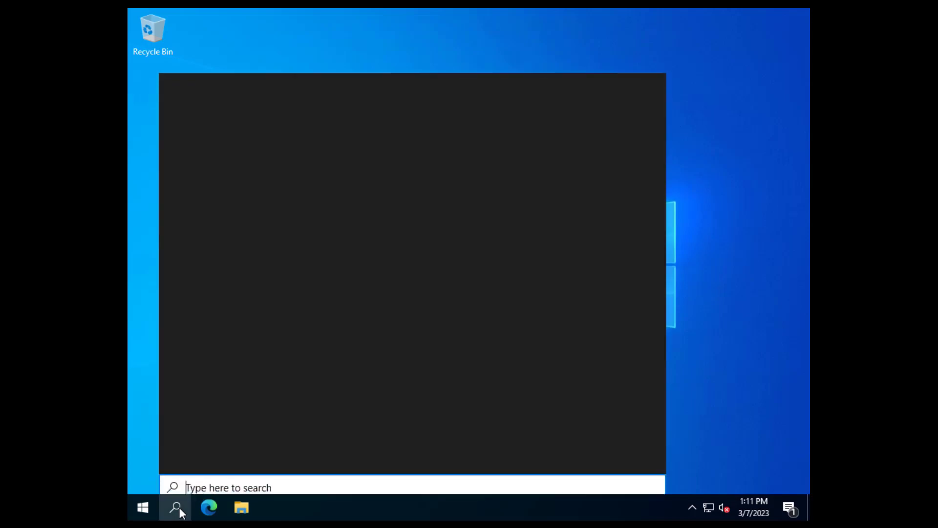
type("ise")
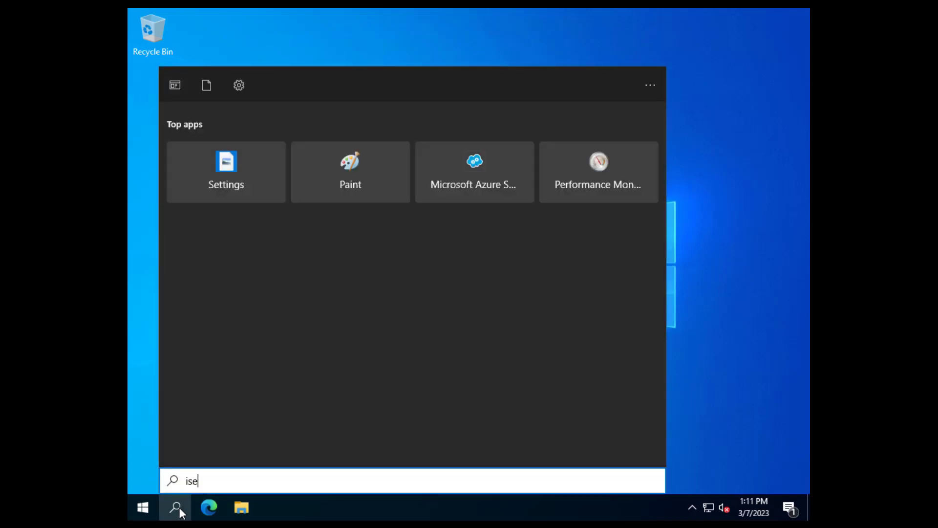
right_click(313, 141)
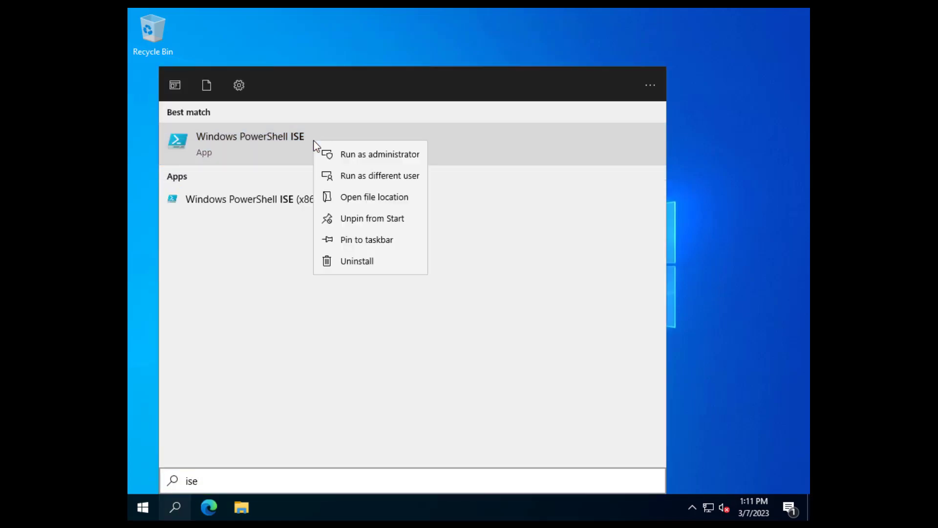
left_click(375, 196)
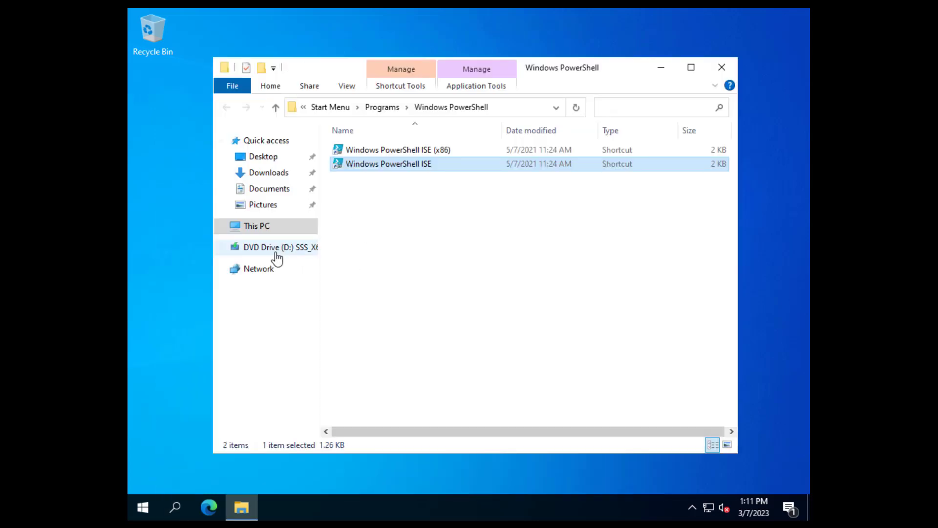
left_click(149, 169)
key("ctrl+v")
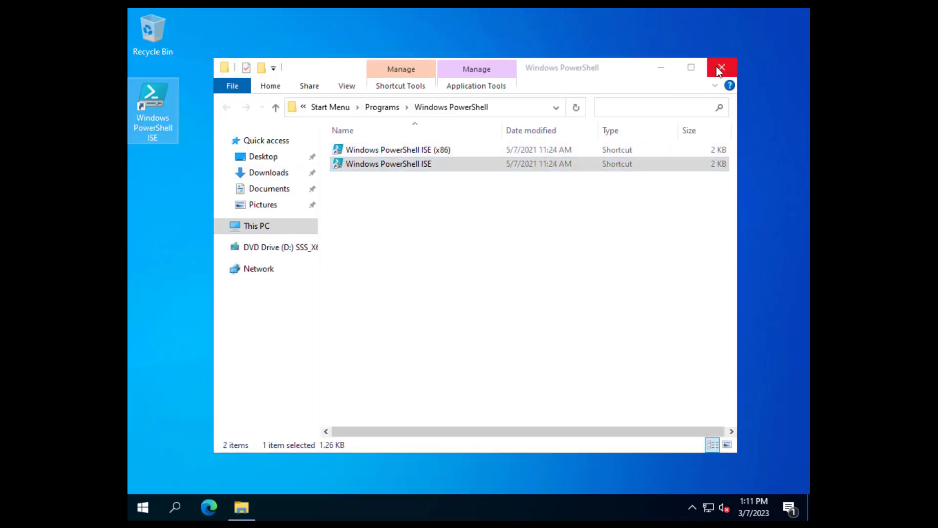
left_click(721, 67)
- Pin PowerShell ISE to the taskbar and begin renaming its desktop shortcut
left_click_drag(155, 107, 199, 503)
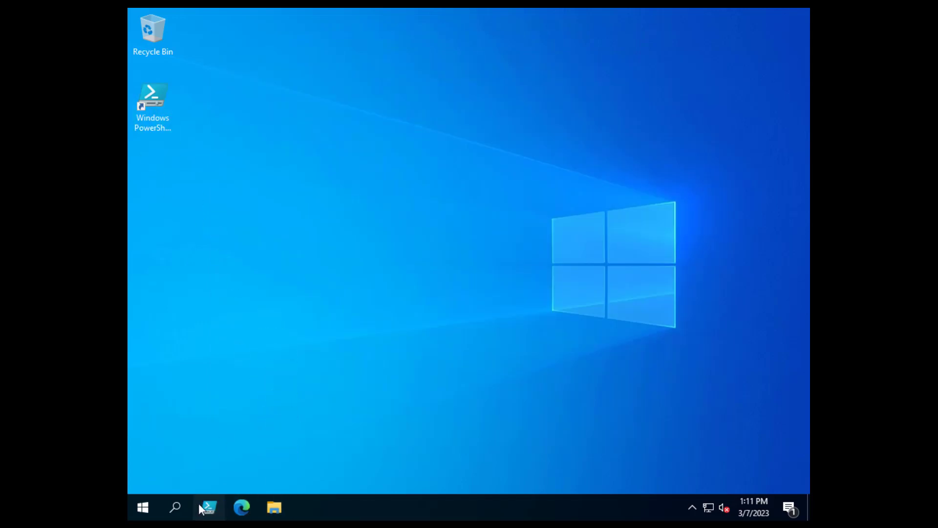
right_click(148, 123)
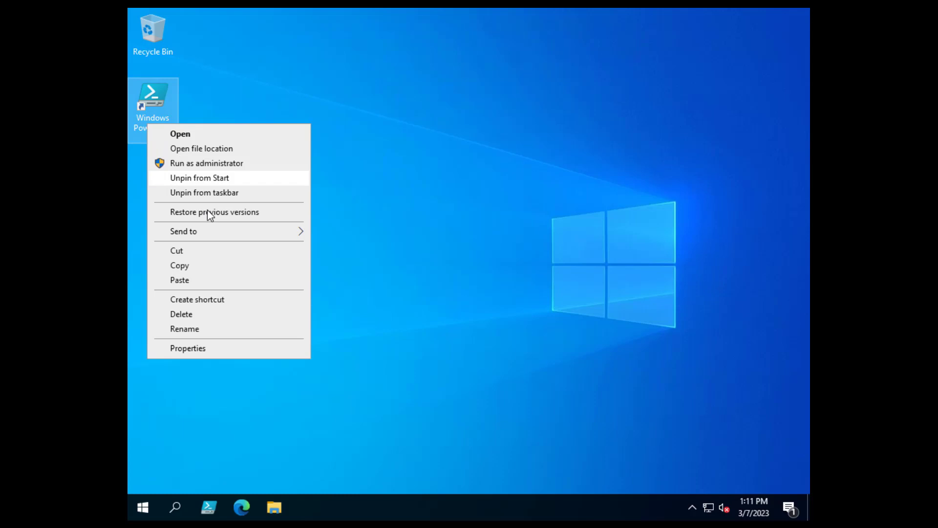
left_click(187, 325)
- Rename the PowerShell ISE desktop shortcut to 'ISE'
type("ISE")
key("Return")
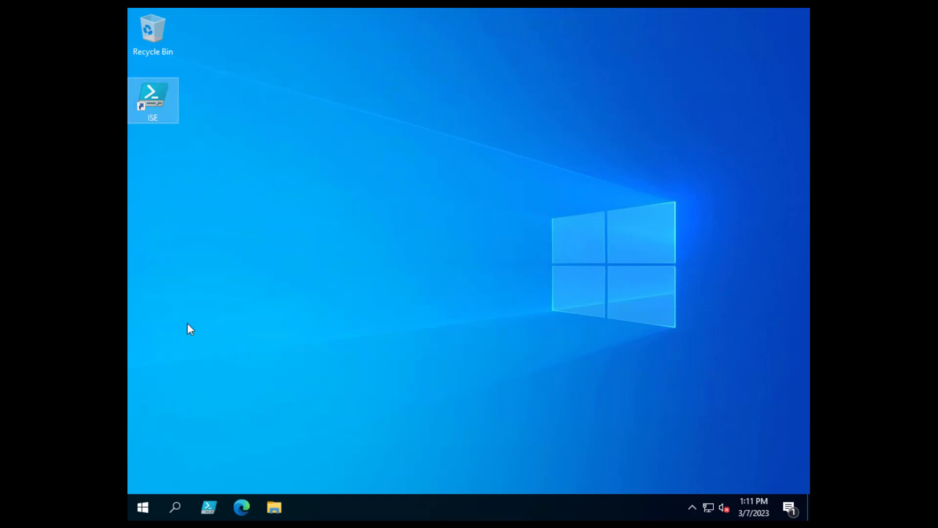
left_click(304, 262)
- Copy the Server Manager and Settings shortcuts from the Start Menu Programs folder onto the desktop
left_click(174, 507)
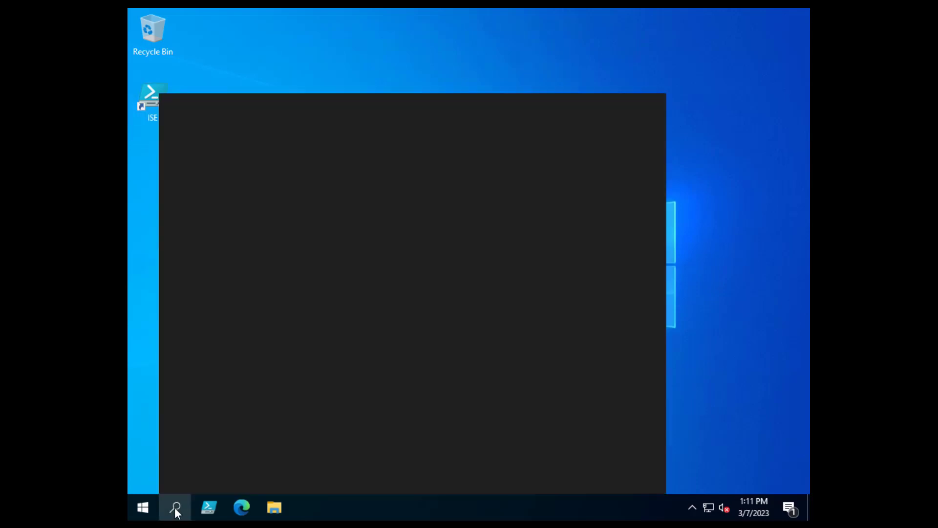
type("server man")
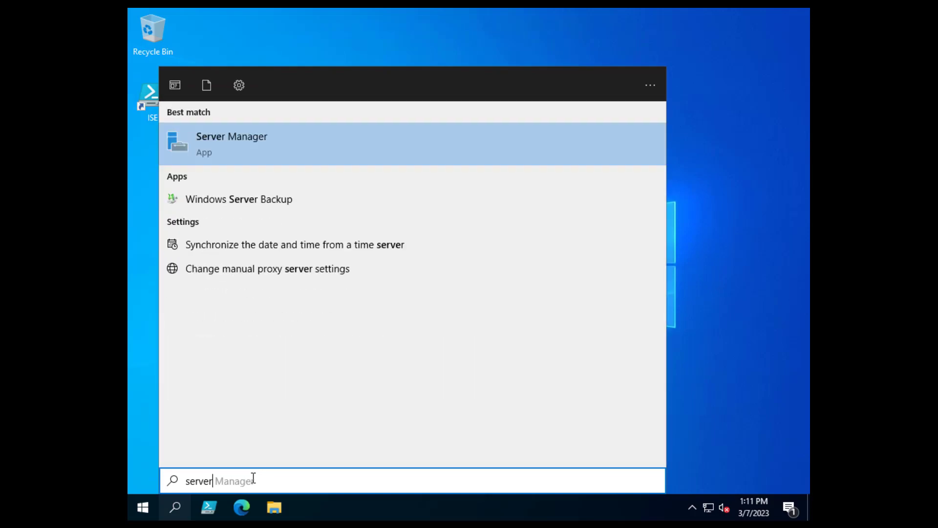
right_click(250, 144)
left_click(321, 198)
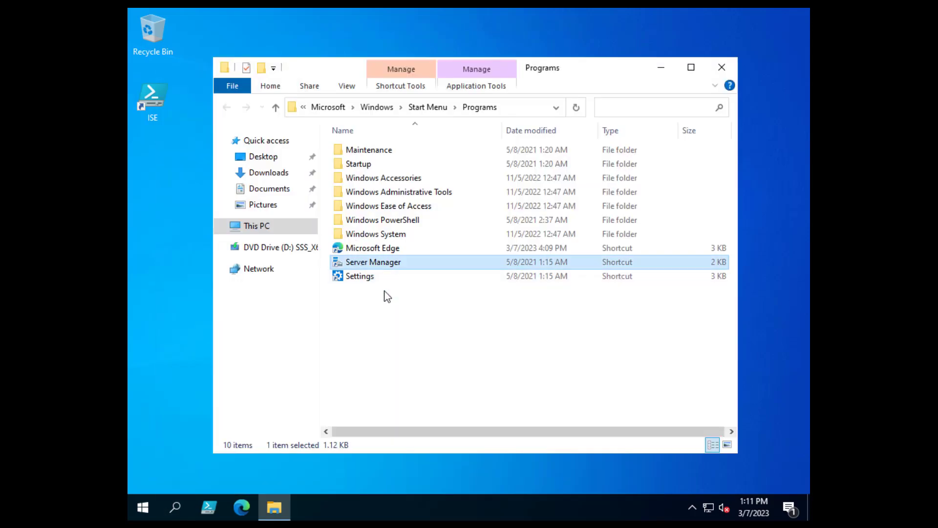
right_click(395, 267)
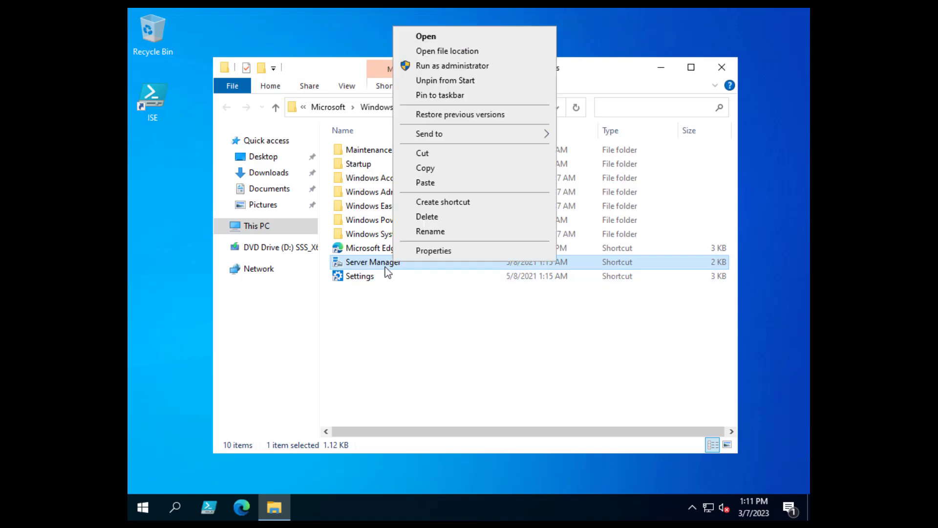
left_click(356, 281)
left_click(357, 279, "ctrl")
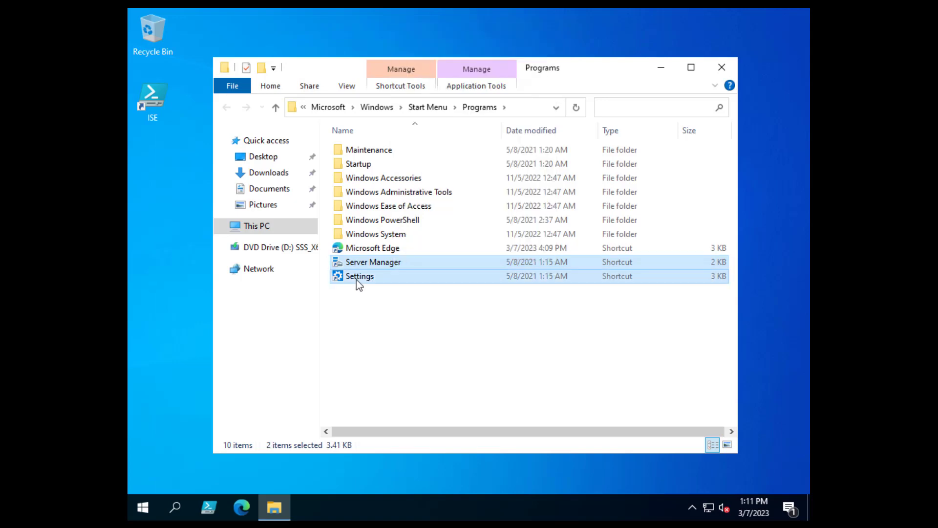
left_click_drag(163, 218, 164, 217)
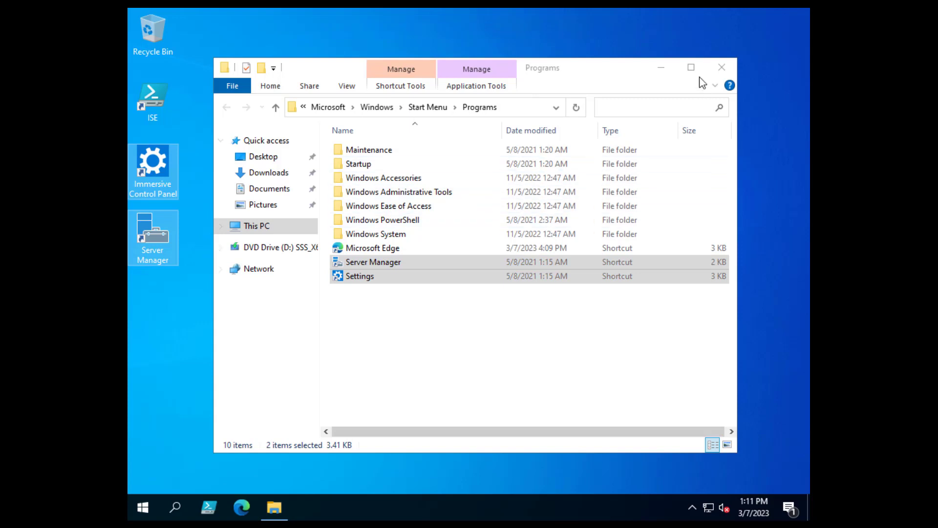
left_click(721, 67)
- Copy Command Prompt, Control Panel, Run, This PC and Windows Administrative Tools shortcuts onto the desktop
left_click(179, 500)
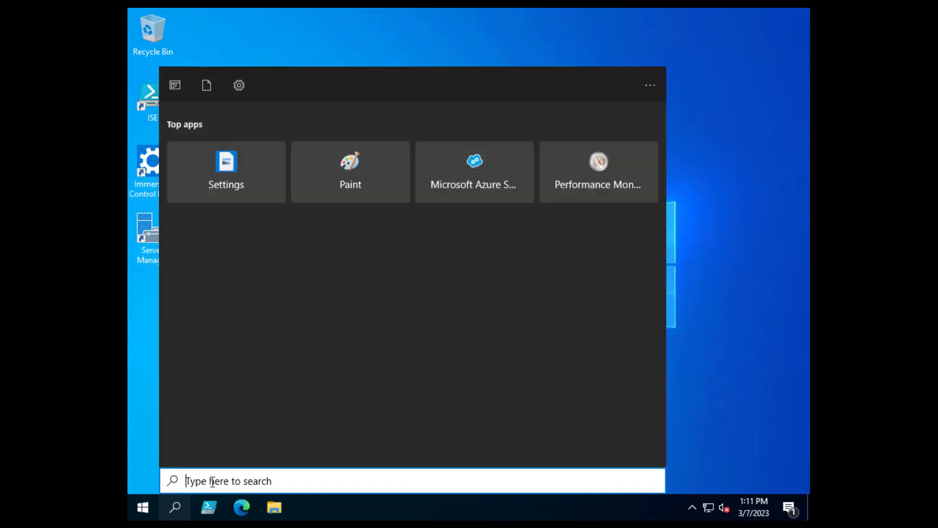
type("cmd")
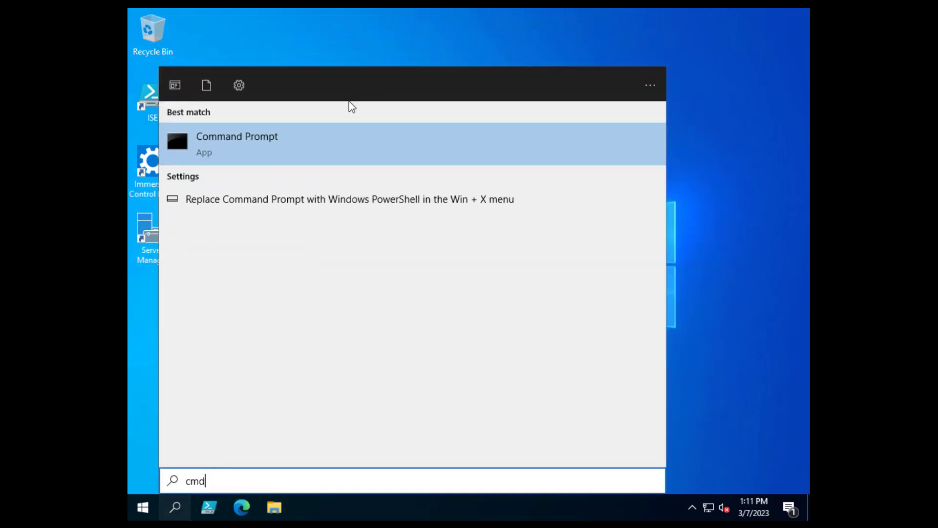
right_click(231, 141)
left_click(305, 201)
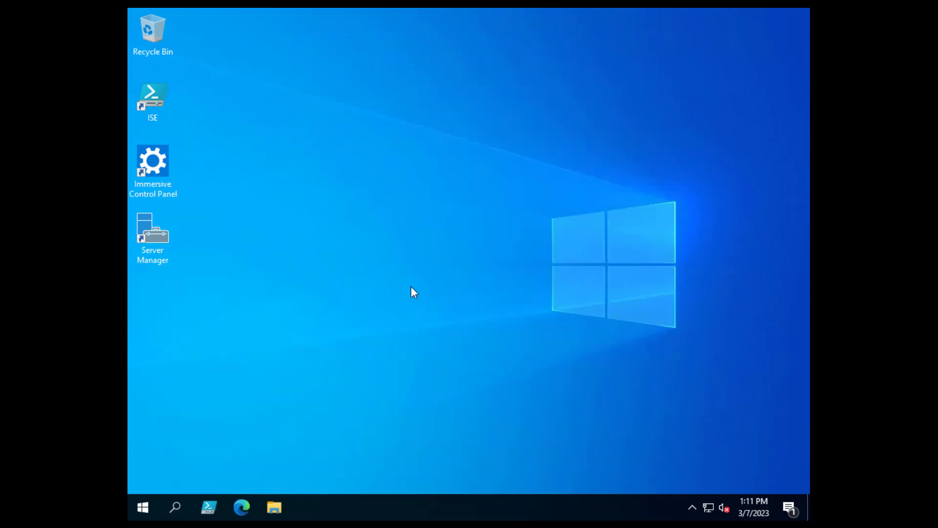
left_click(397, 163, "ctrl")
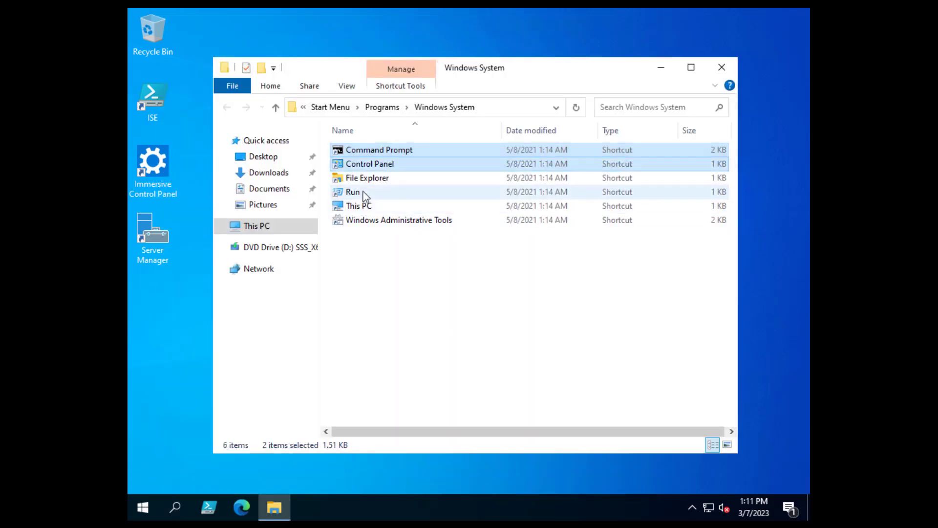
left_click(364, 192, "ctrl")
left_click(364, 206, "ctrl")
left_click(369, 221, "ctrl")
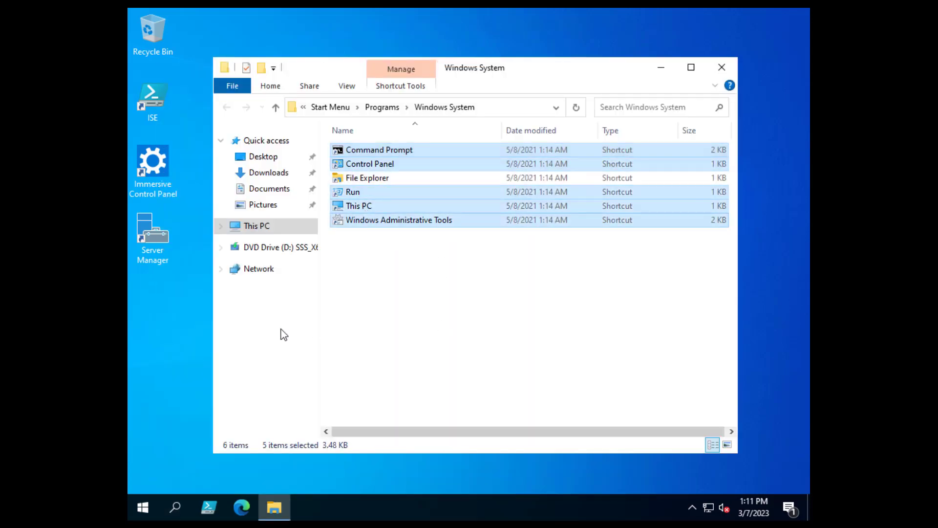
left_click(182, 374)
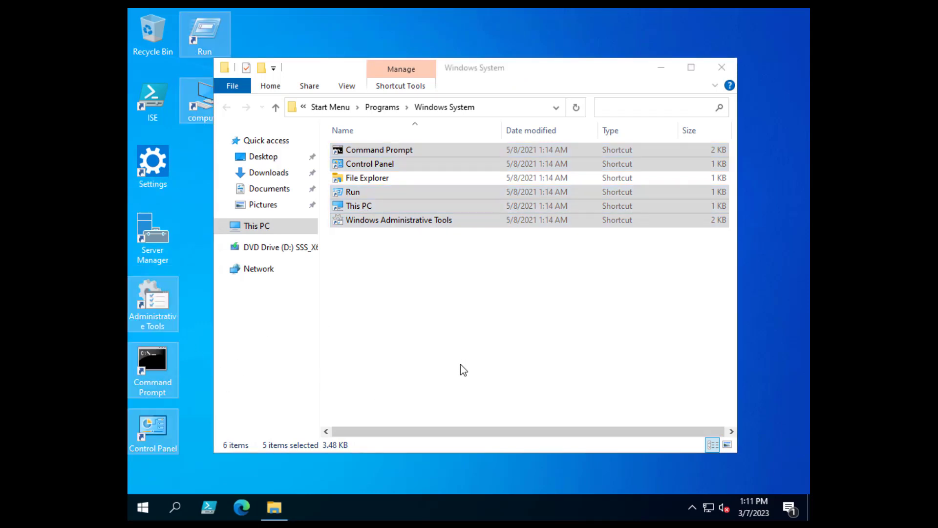
left_click(732, 64)
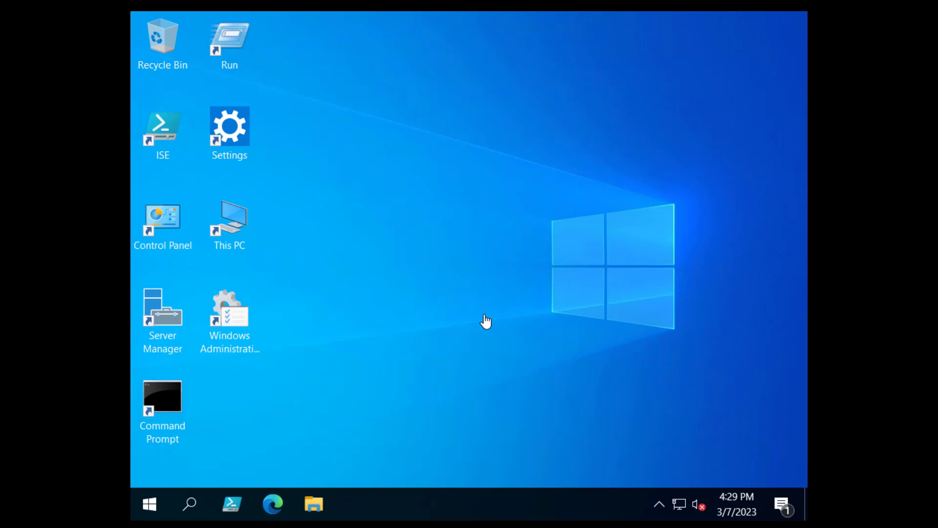
- Start a new taskbar toolbar from the taskbar's Toolbars menu using the keyboard
key("shift+F10")
key("Up")
key("Up")
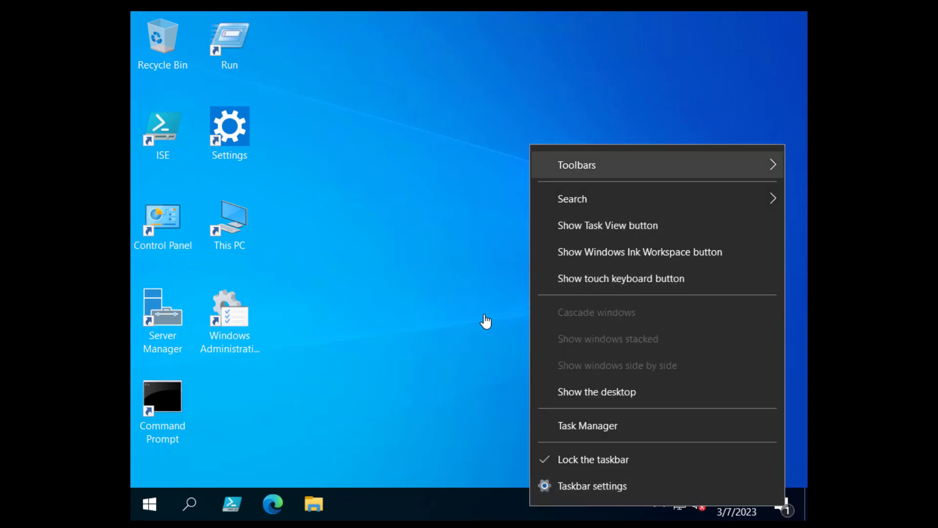
key("Right")
key("Down")
key("Down")
key("Down")
key("Down")
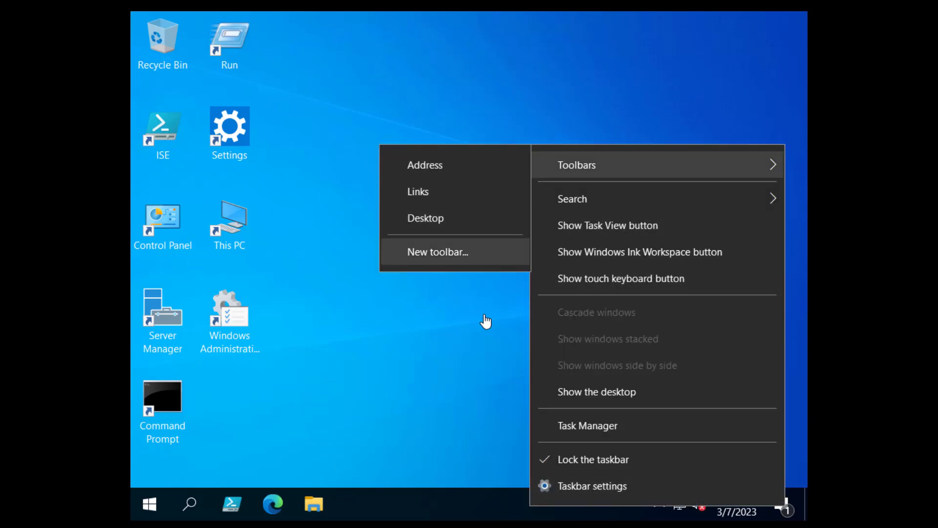
key("Return")
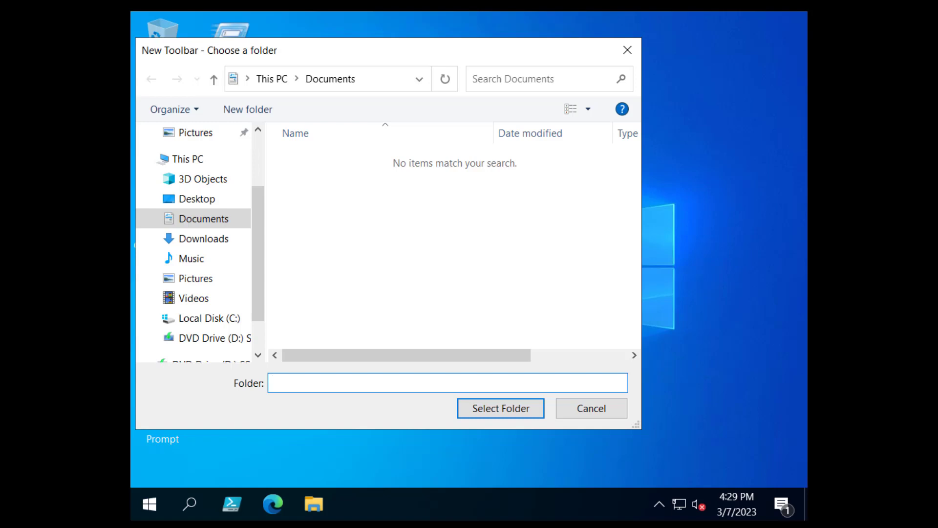
- Point the new toolbar at %ProgramData%\Microsoft\Windows\Start Menu\Programs and confirm the folder
left_click(328, 389)
type("%ProgramData%\\Microsoft\\Windows\\Start Menu\\Programs")
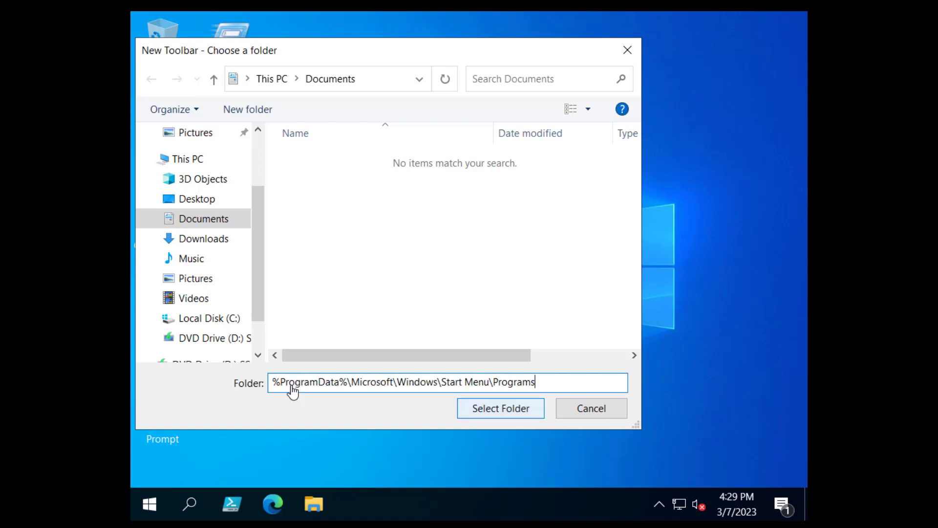
key("shift+Left")
key("shift+Left")
key("shift+Left")
key("shift+Left")
key("shift+Left")
key("shift+Left")
key("shift+Left")
key("shift+Left")
key("shift+Left")
key("shift+Left")
key("shift+Left")
key("shift+Left")
key("shift+Left")
key("shift+Left")
key("shift+Left")
key("shift+Left")
key("shift+Left")
key("shift+Left")
key("shift+Left")
key("shift+Left")
key("shift+Home")
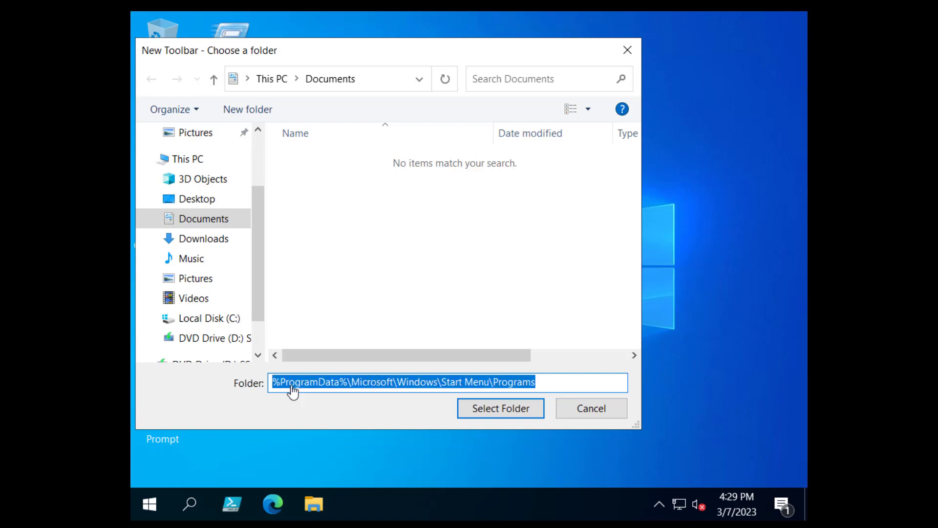
key("End")
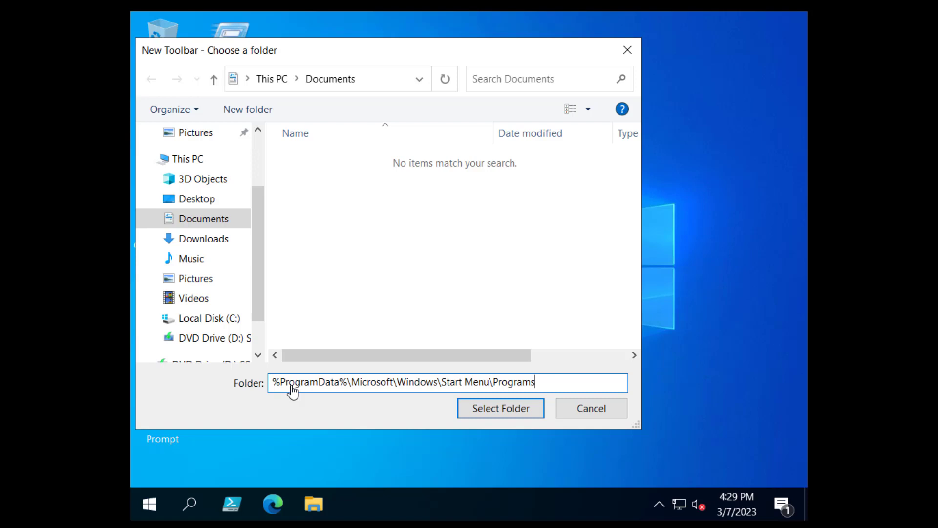
key("Return")
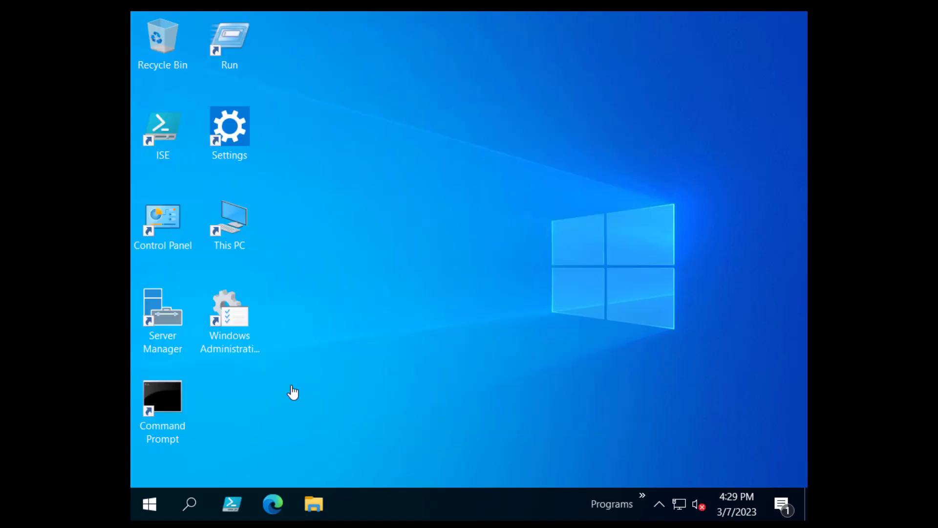
key("Return")
key("Up")
key("Up")
key("Up")
key("Up")
key("Up")
key("Up")
key("Up")
key("Up")
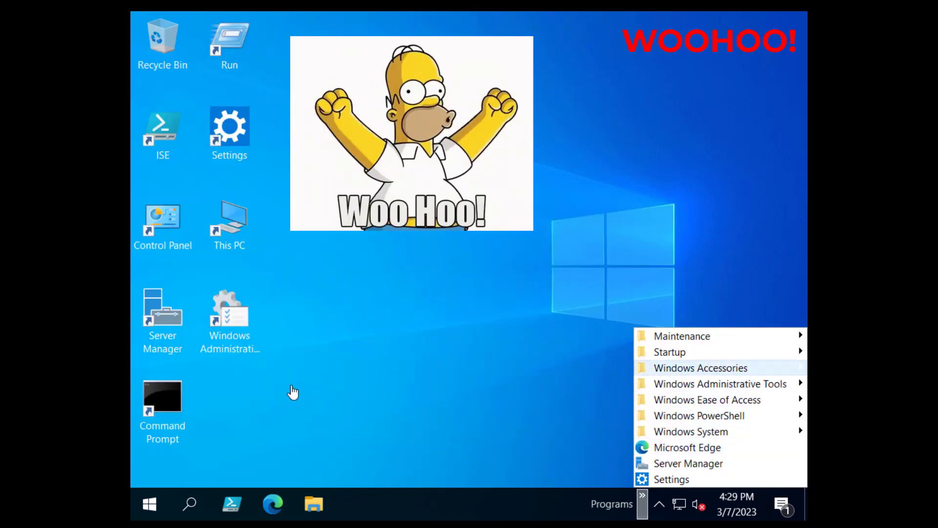
key("Up")
key("Up")
key("Down")
key("Down")
key("Down")
key("Down")
key("Down")
key("Down")
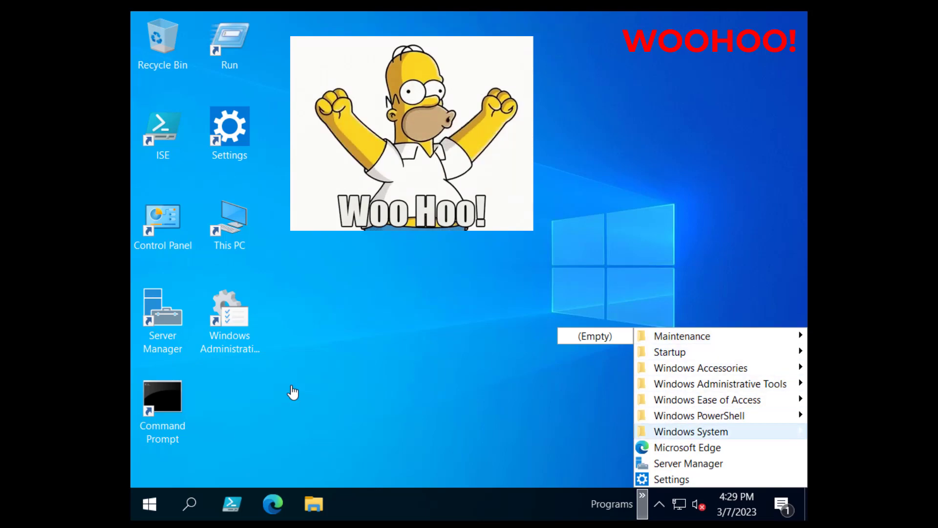
key("Down")
key("Down")
key("Down")
key("Up")
key("Up")
key("Up")
key("Up")
key("Up")
key("Up")
key("Up")
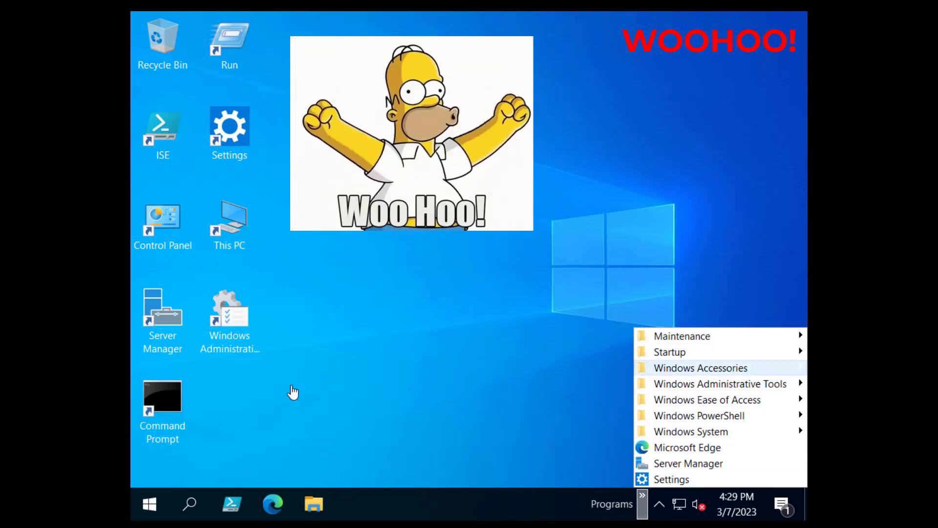
key("Up")
key("Up")
key("Down")
key("Down")
key("Down")
key("Down")
key("Down")
key("Down")
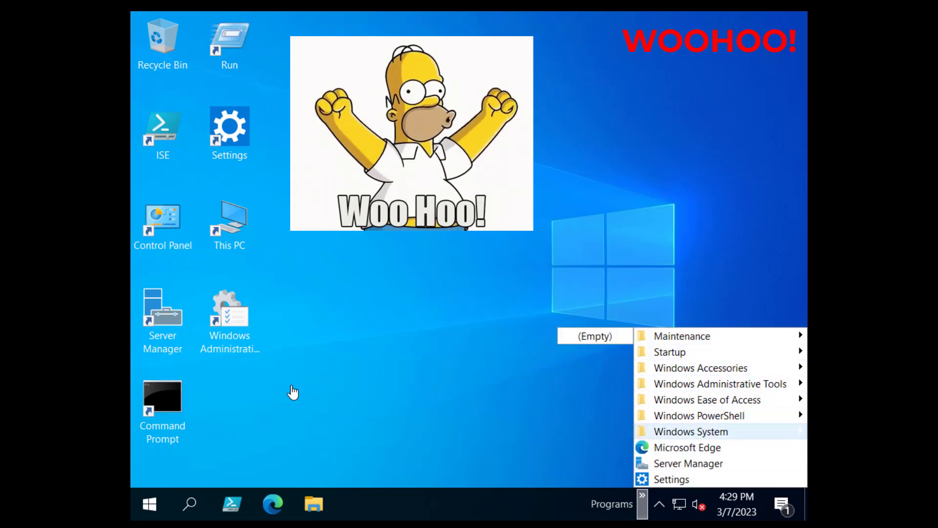
key("Up")
key("Up")
key("Up")
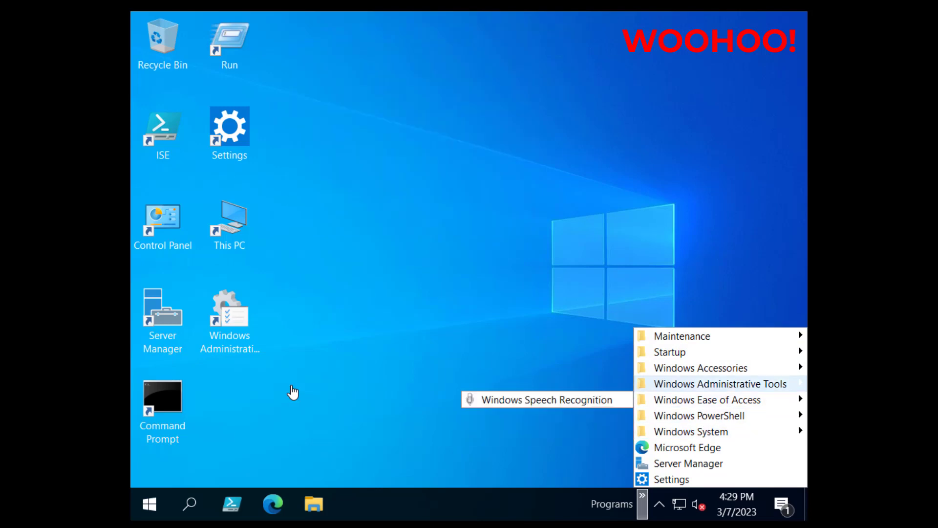
key("Up")
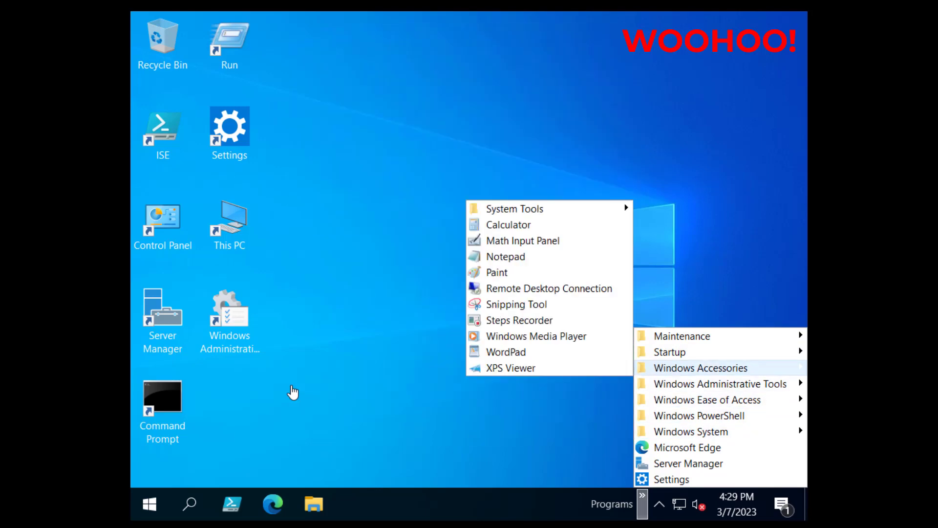
key("Escape")
key("Escape")
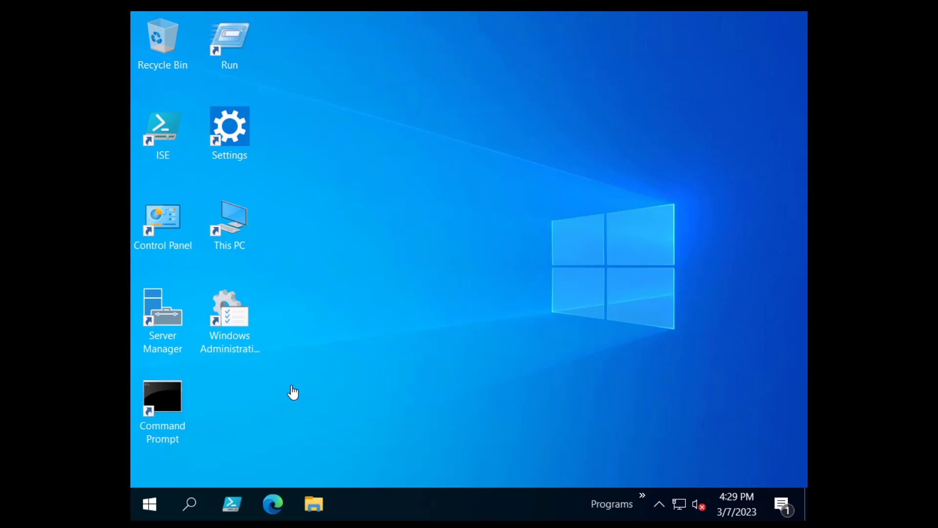
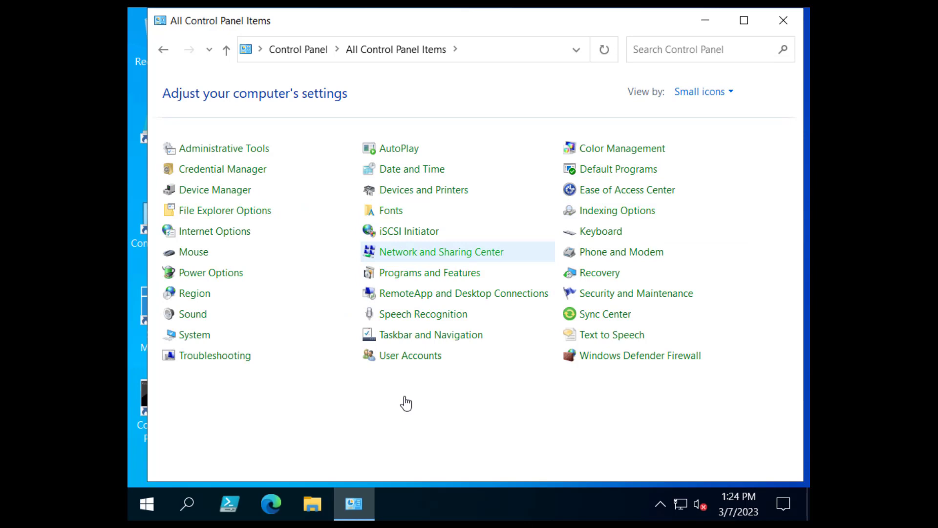
- Open Ethernet0's IPv4 properties and choose a manually specified IP address
key("Return")
key("Tab")
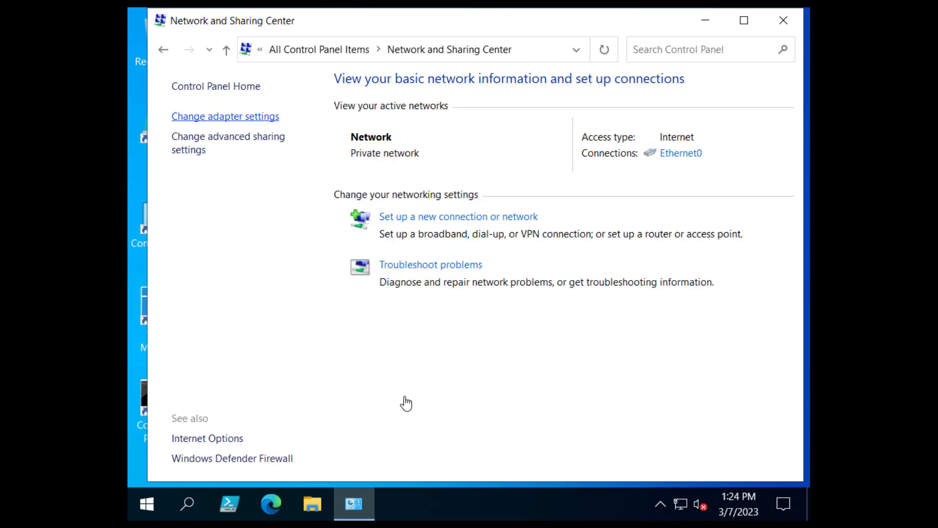
key("Return")
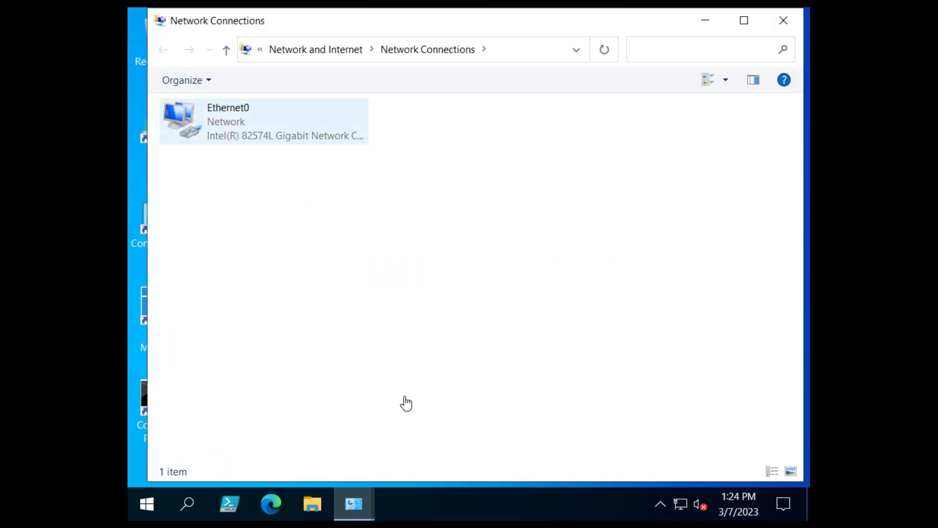
key("Return")
left_click(405, 397)
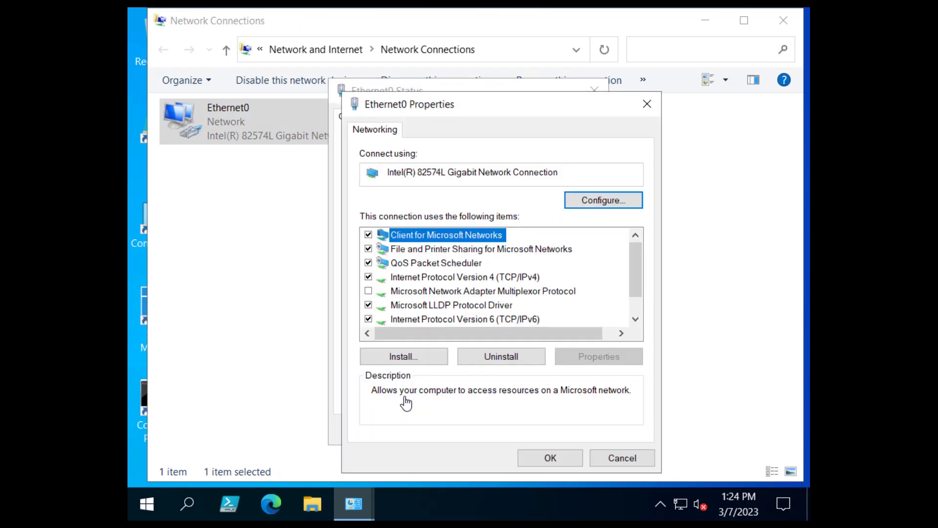
key("Down")
key("Down")
key("Down")
key("alt+r")
key("Down")
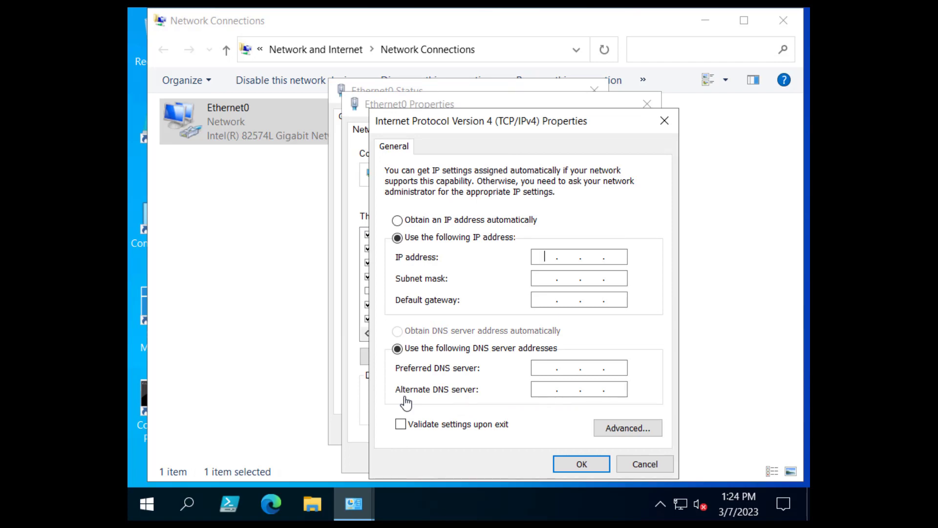
- Enter IP 192.168.197.15, mask 255.255.255.0, gateway 192.168.197.2, DNS 127.0.0.1 and 192.168.197.2
type("192 . 168 . 197 . 15")
key("Tab")
key("Tab")
type("192 . 168 . ")
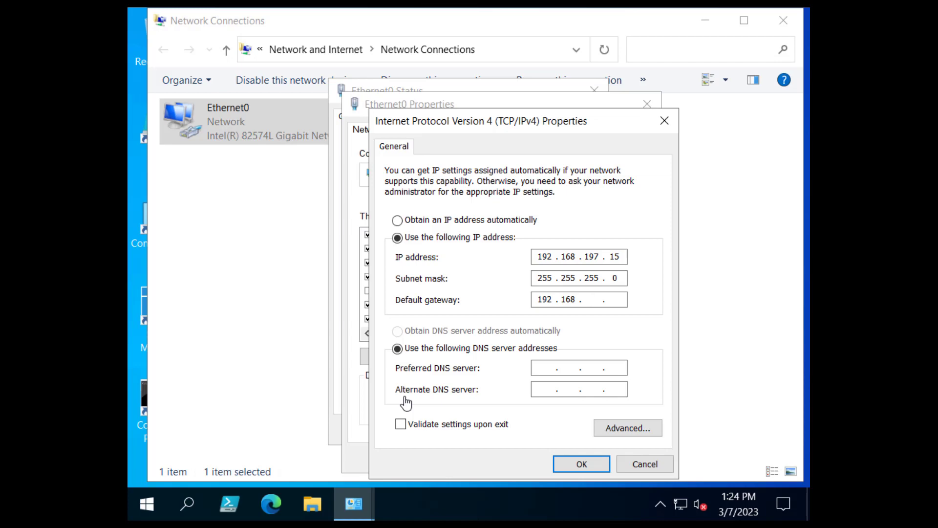
type("197 . 2")
key("Tab")
type("127.0.0.1")
key("Tab")
type("192 . ")
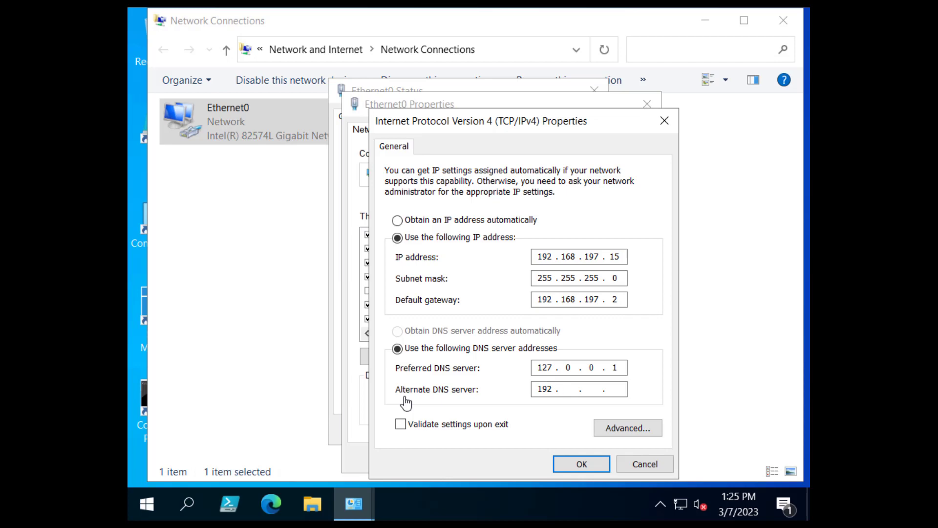
type("168 . 197 . 2")
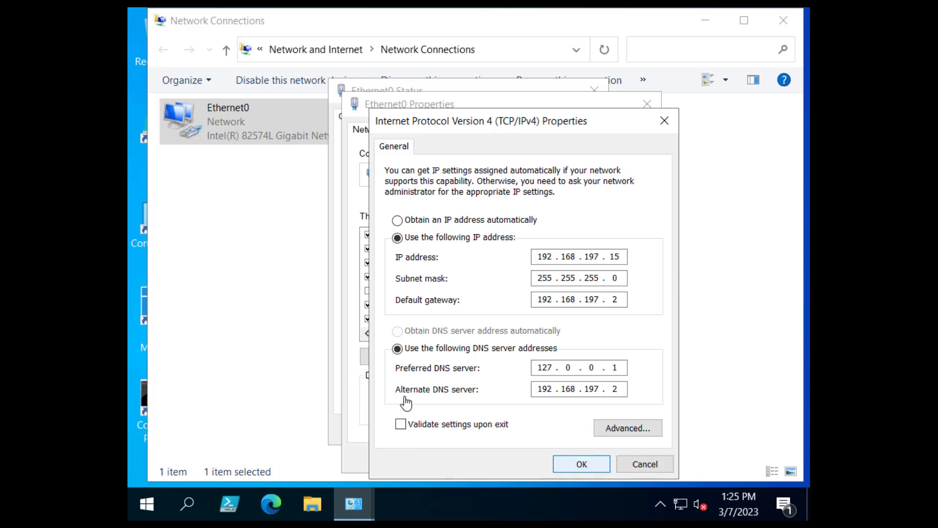
- Apply the IPv4 settings and close all the network windows
key("Return")
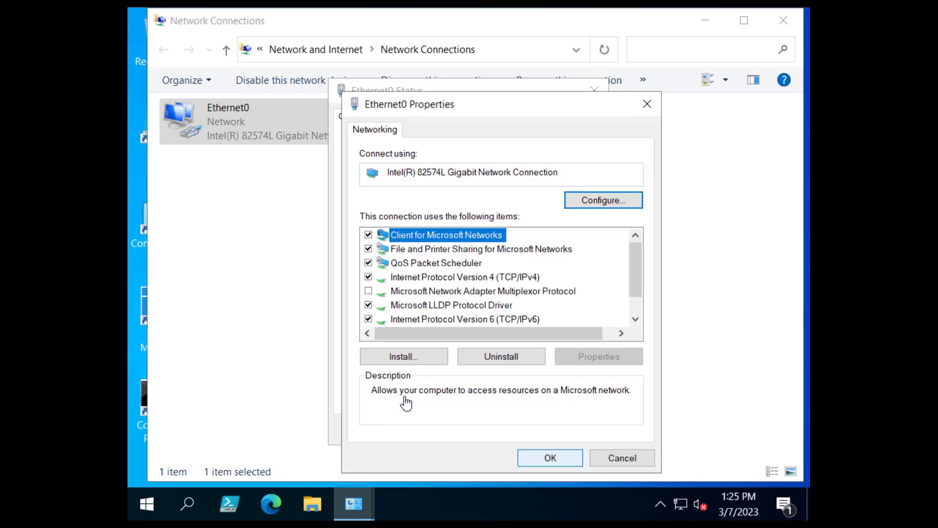
key("Return")
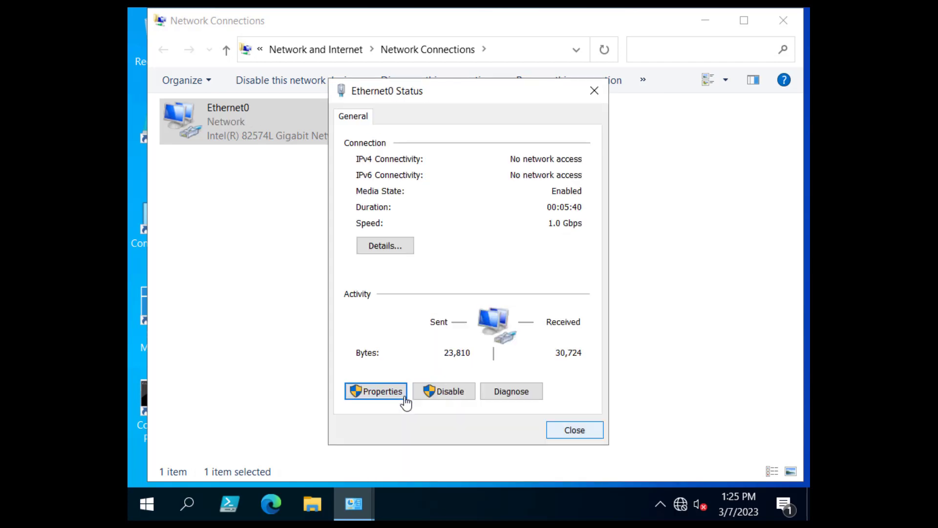
key("Escape")
left_click(406, 403)
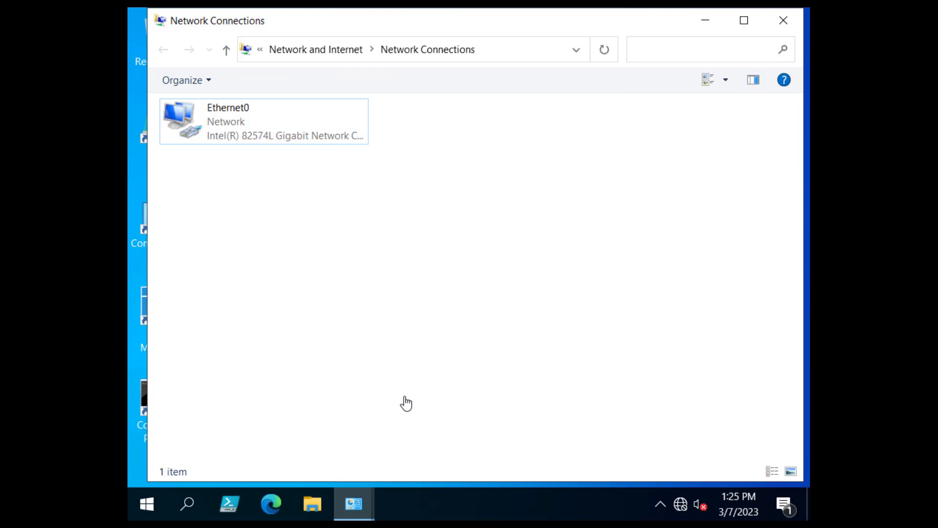
key("alt+F4")
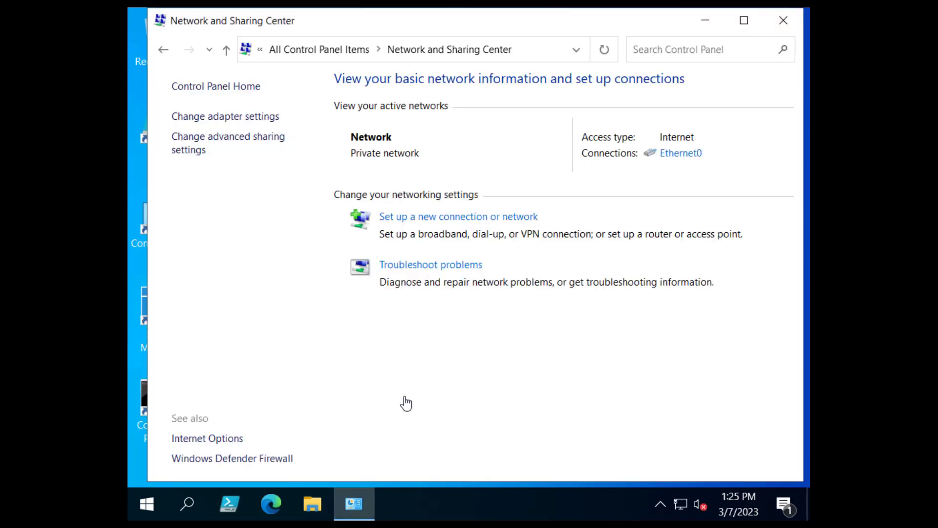
key("alt+F4")
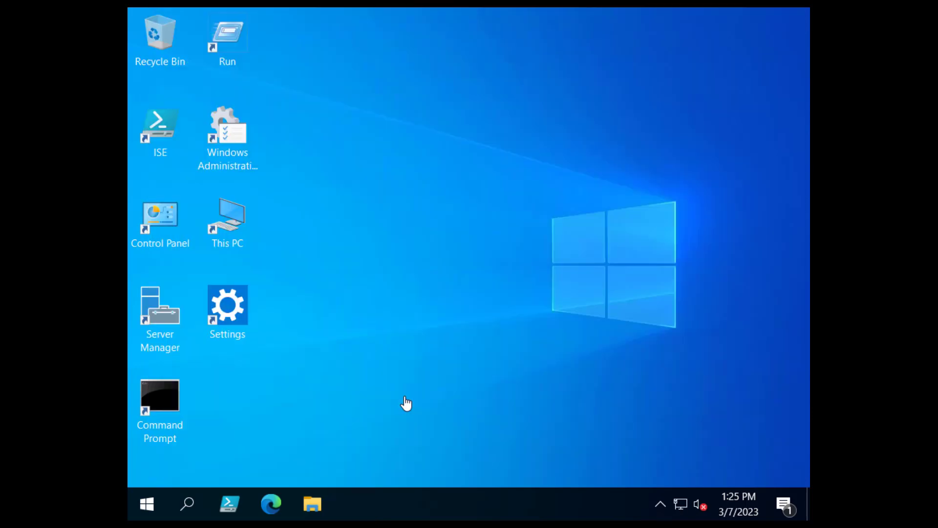
- Launch Command Prompt as administrator from its shortcut
key("c")
key("c")
key("shift+F10")
key("Up")
key("Up")
key("Up")
key("Up")
key("Up")
key("Up")
key("Up")
key("Up")
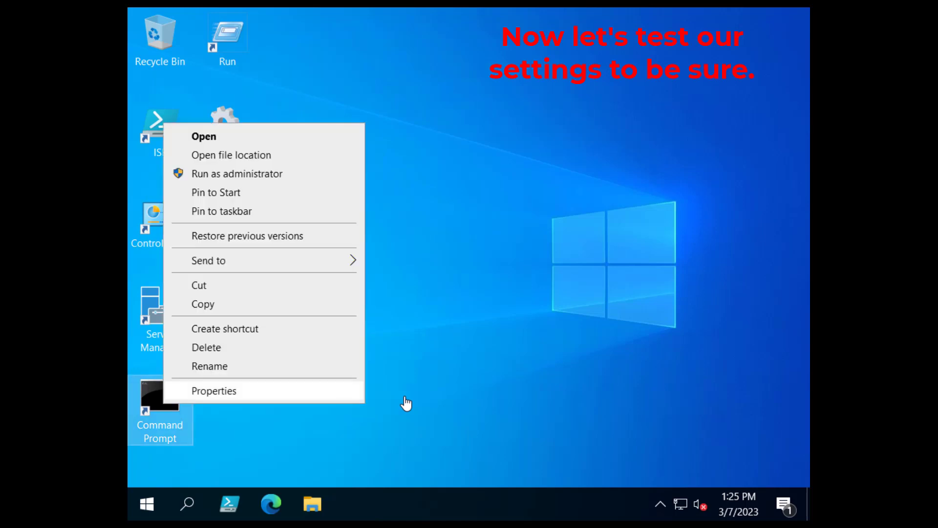
key("Up")
key("Up")
key("Up")
key("Return")
left_click(406, 404)
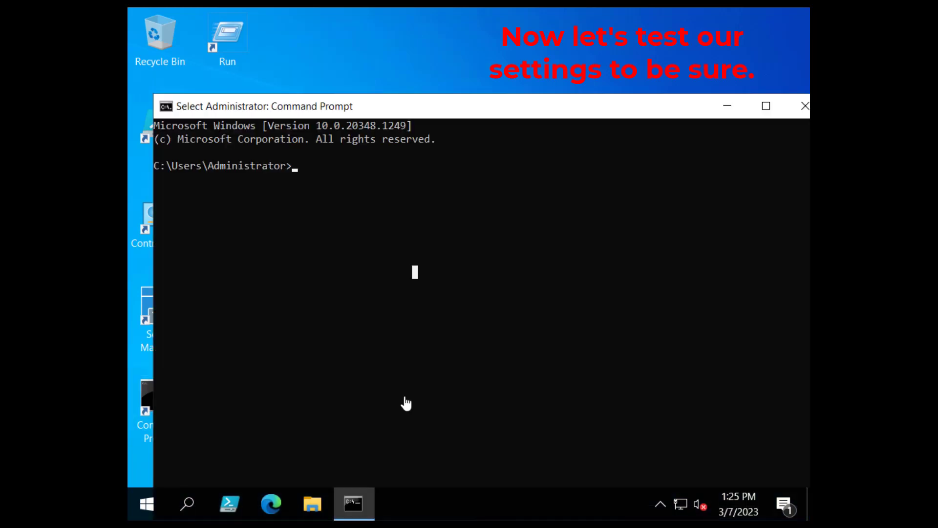
- Go to C:\ and run hostname and whoami
type("cd\\")
key("Return")
type("hostname")
key("Return")
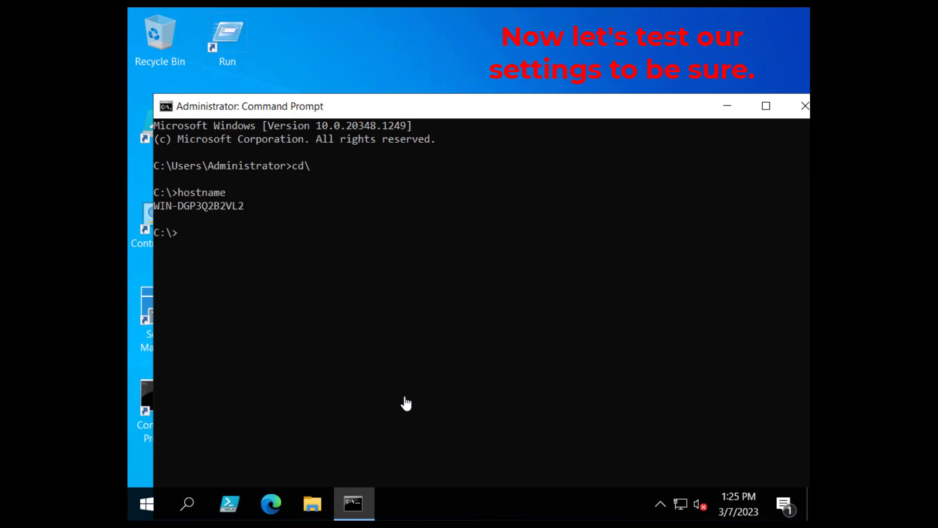
type("whoami")
key("Return")
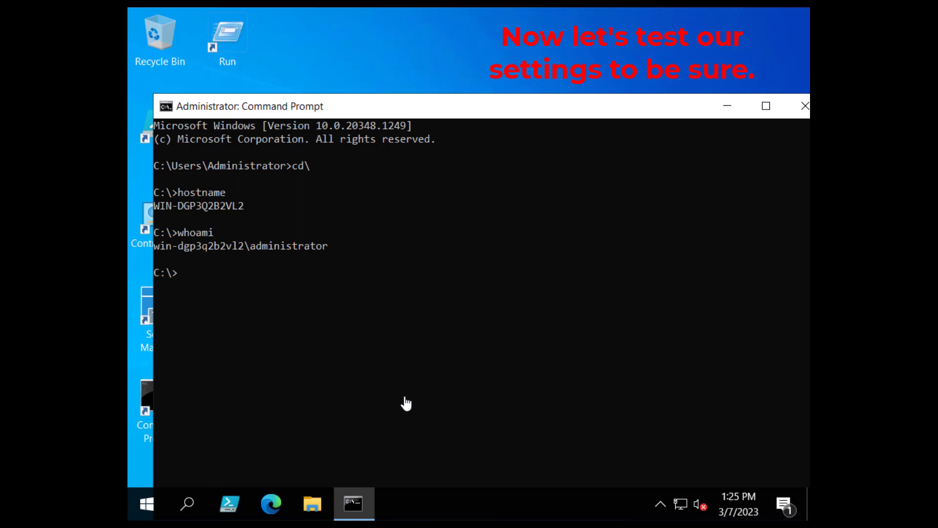
- Run ipconfig /all and check DHCP is disabled and the static addresses are set
type("i")
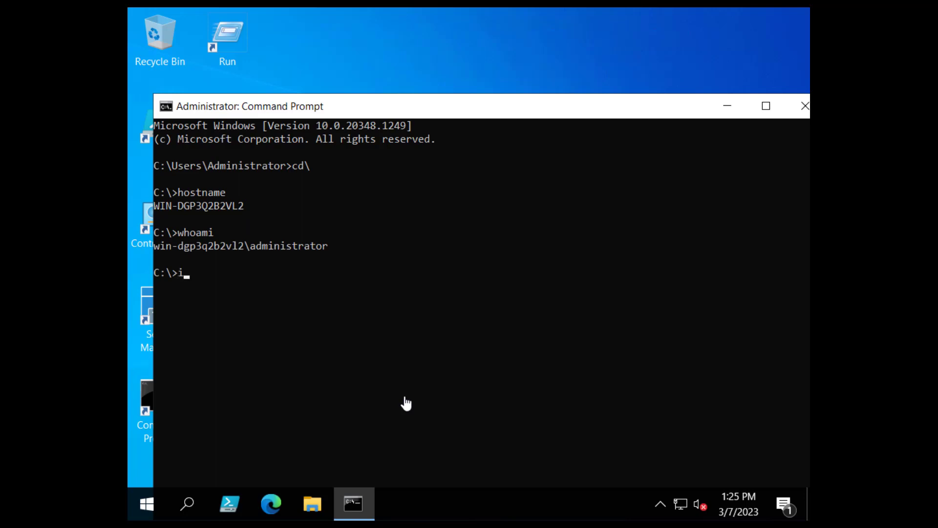
type("pconfig /all")
key("Return")
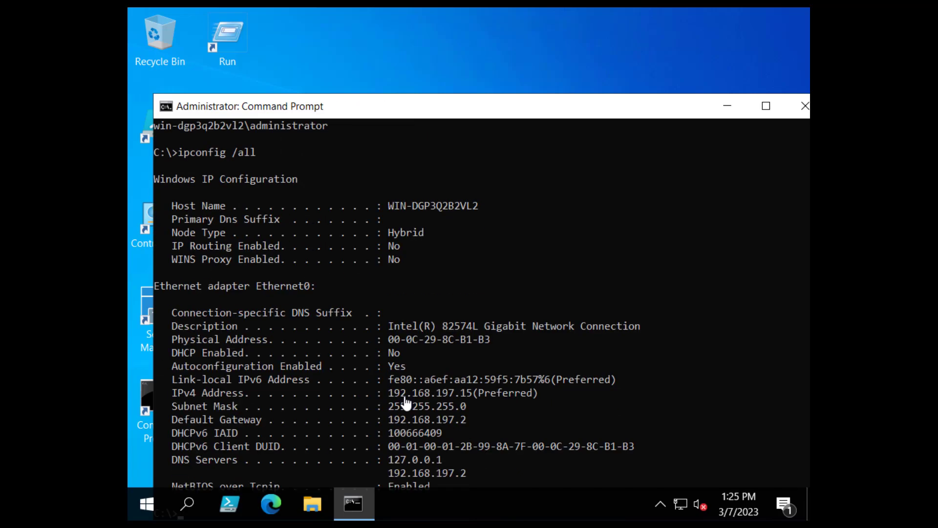
scroll(404, 402, "down", 1)
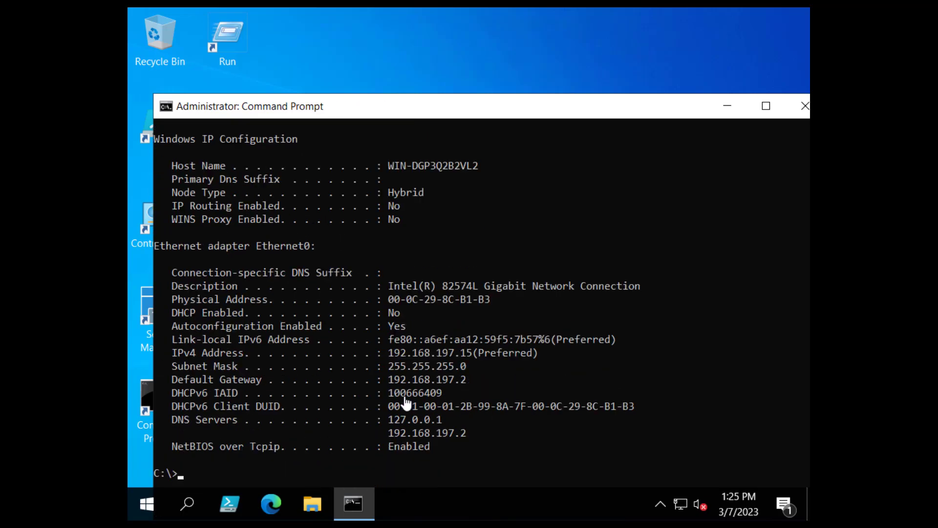
left_click_drag(180, 312, 412, 312)
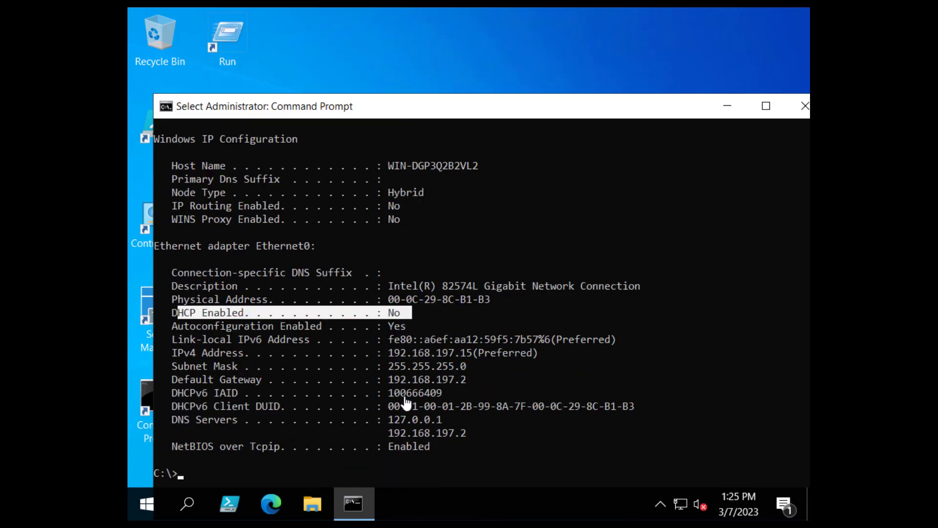
left_click(566, 379)
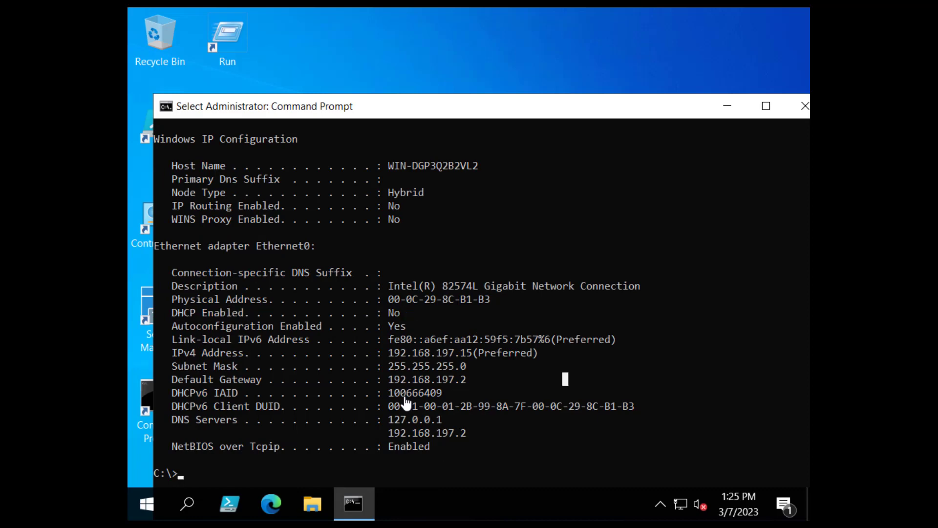
key("shift+Down")
key("shift+Up")
key("shift+Up")
key("Page_Down")
scroll(405, 402, "down", 3)
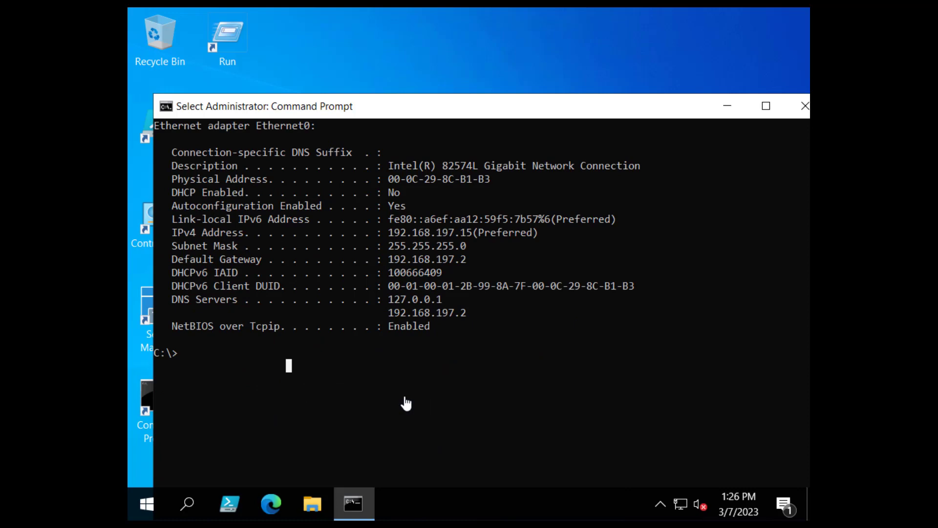
type("ping")
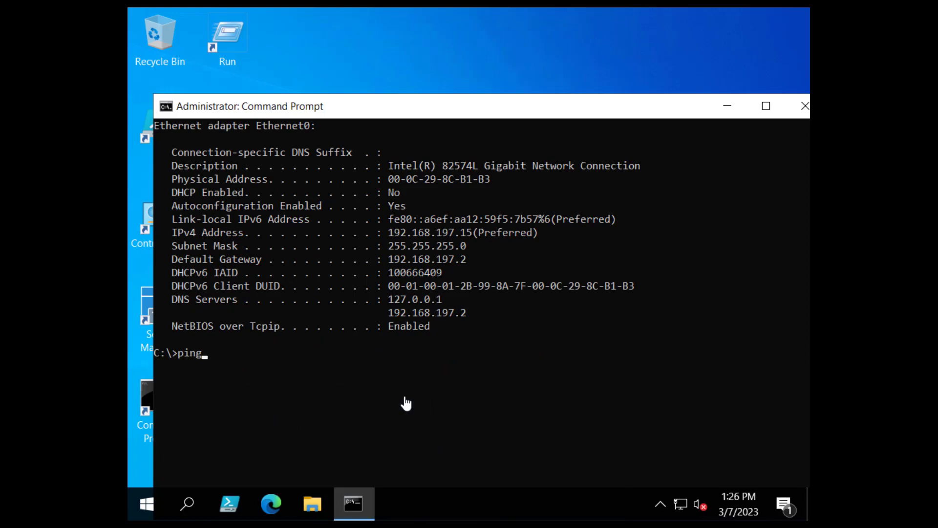
type(" www.google.com")
key("Return")
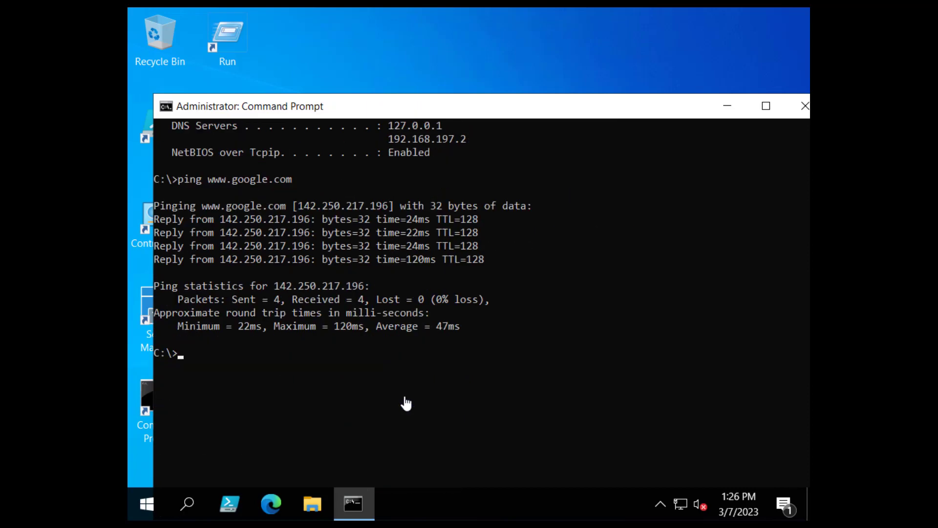
left_click(406, 404)
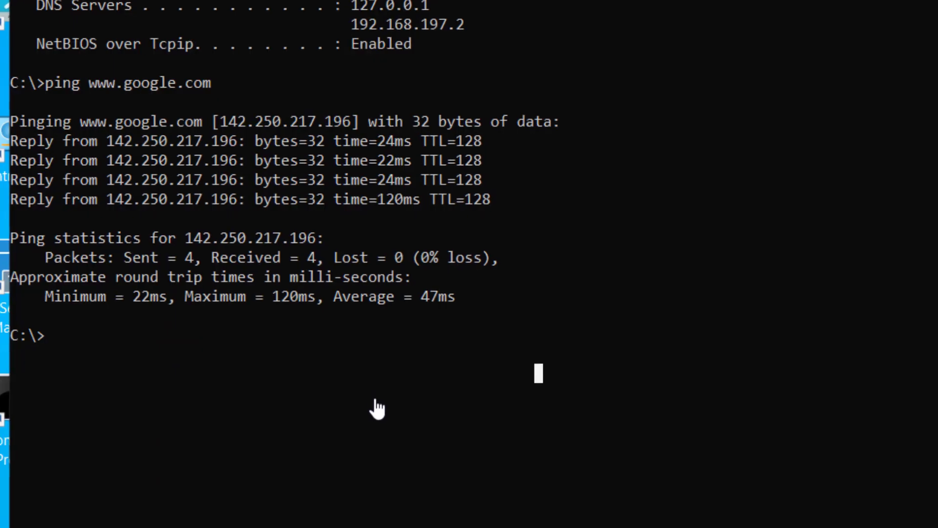
- Clear the stray note and close the console with exit
type("verified")
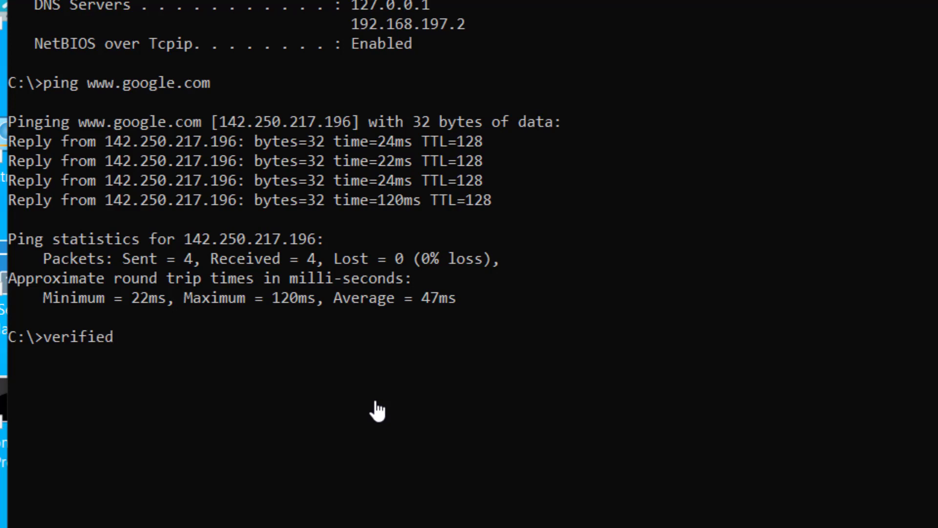
type("!")
key("BackSpace")
key("BackSpace")
key("BackSpace")
key("BackSpace")
key("BackSpace")
key("BackSpace")
key("BackSpace")
key("BackSpace")
key("BackSpace")
type("exit")
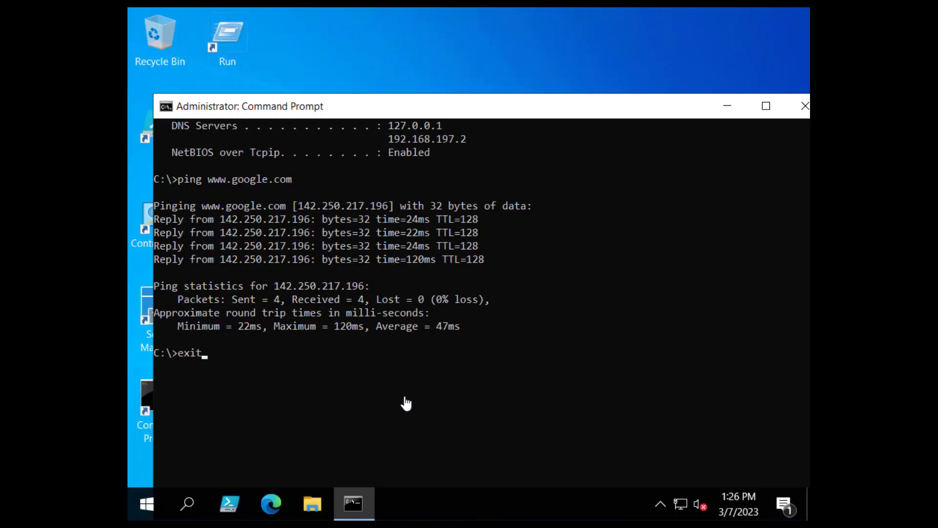
key("Return")
- Show the Local Server properties and scroll right to the time zone details
left_click(405, 403)
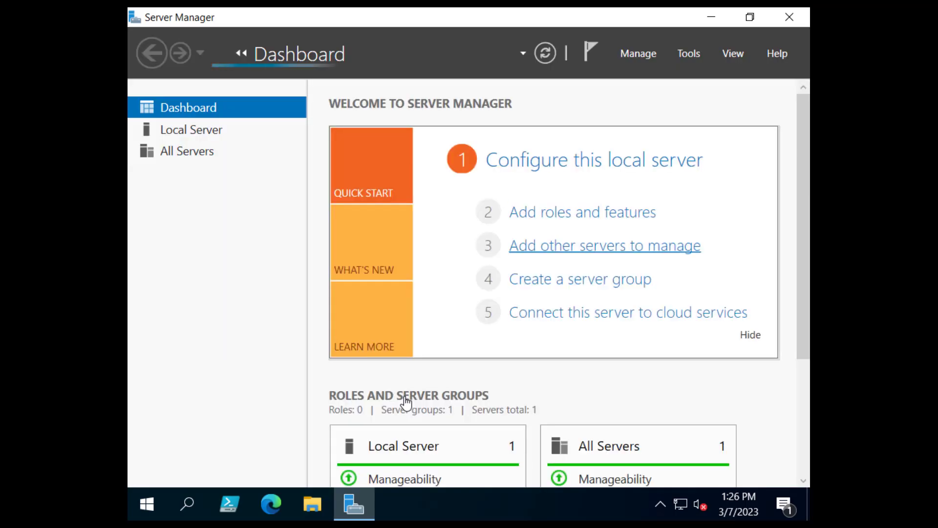
key("Down")
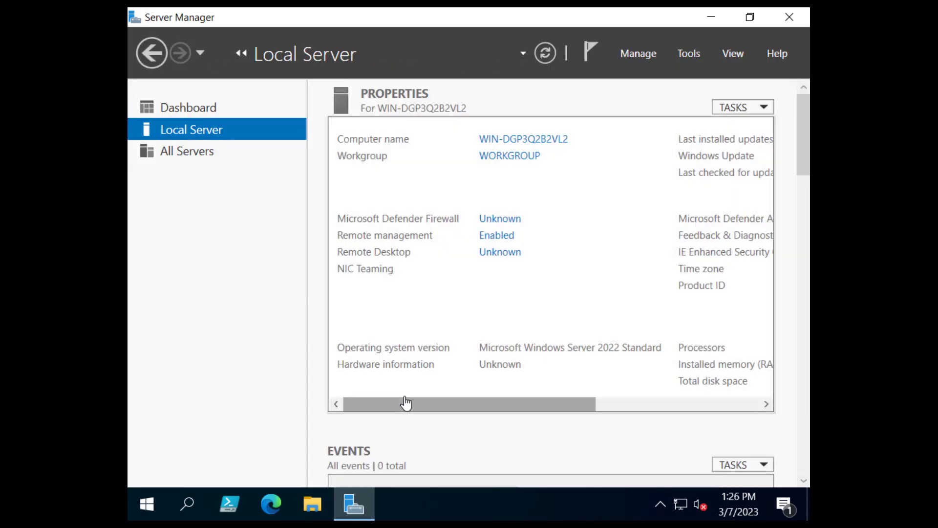
scroll(406, 403, "right", 5)
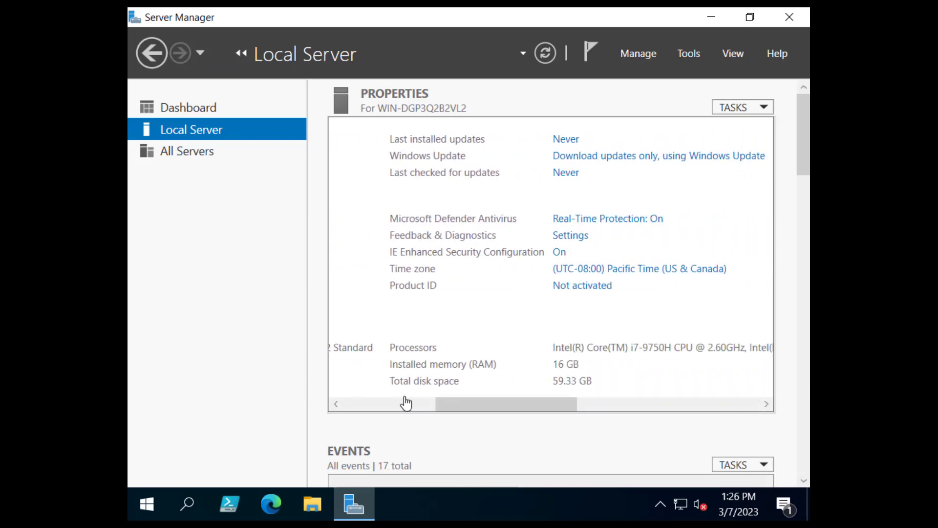
key("Tab")
- Set the time zone to (UTC-05:00) Eastern Time (US & Canada) and confirm both dialogs
key("shift+Tab")
key("Return")
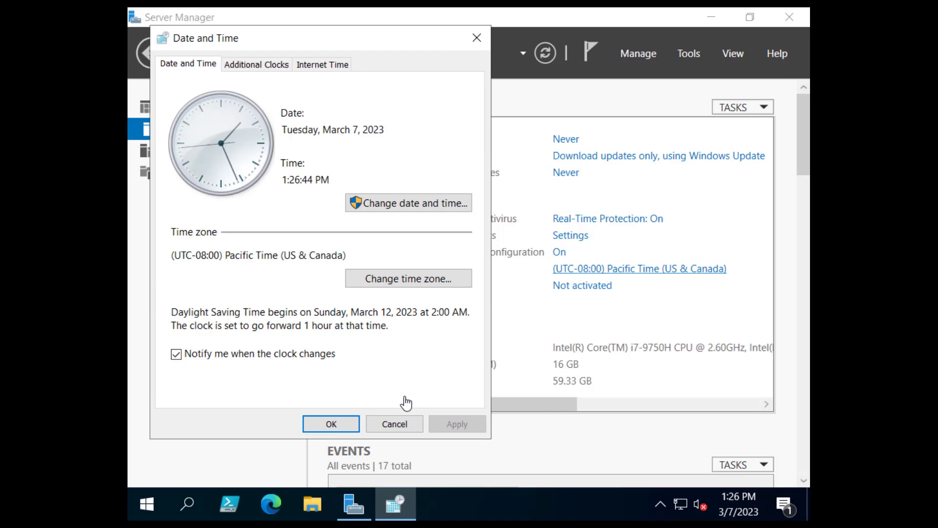
key("Tab")
key("Tab")
key("Return")
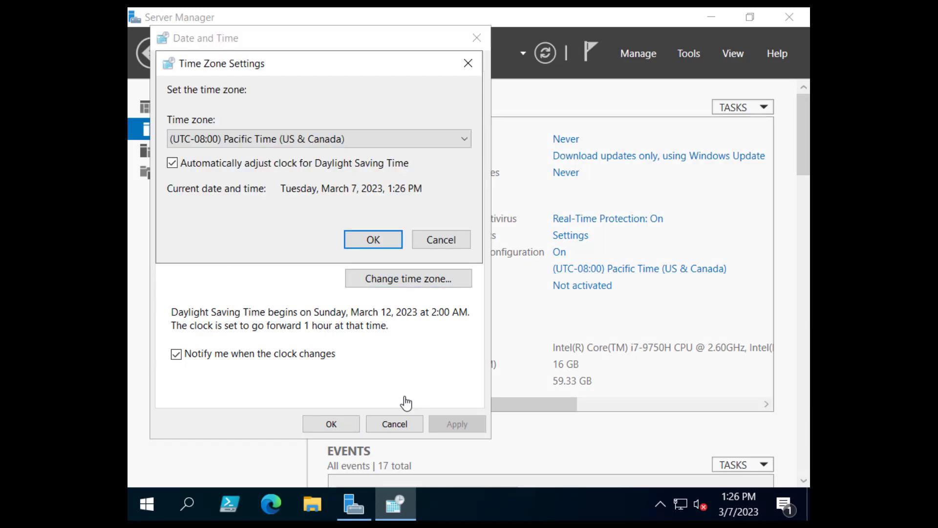
key("alt+Down")
key("Down")
key("Down")
key("Down")
key("Down")
key("Down")
key("Down")
key("Down")
key("Down")
key("Down")
key("Down")
key("Down")
key("Down")
key("Down")
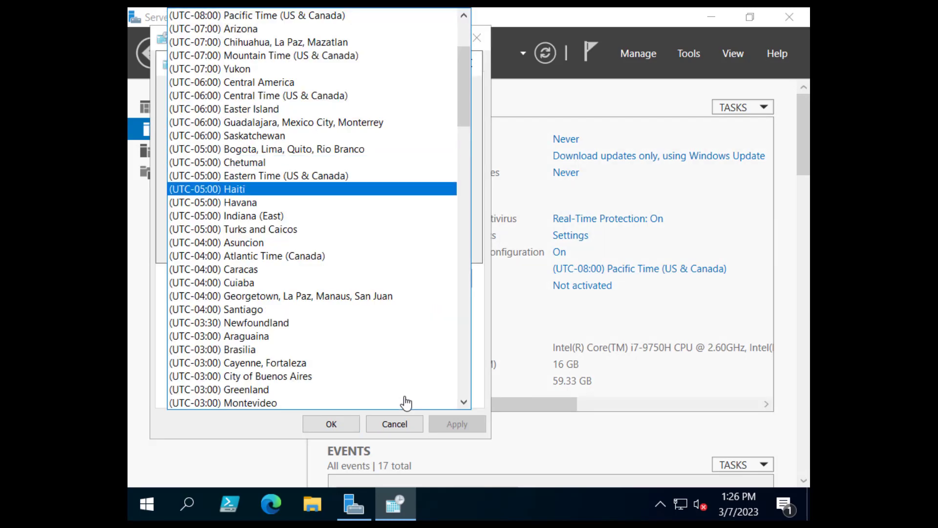
key("Down")
key("Down")
key("Down")
key("Down")
key("Down")
key("Down")
key("Up")
key("Up")
key("Up")
key("Up")
key("Up")
key("Up")
key("Up")
key("Return")
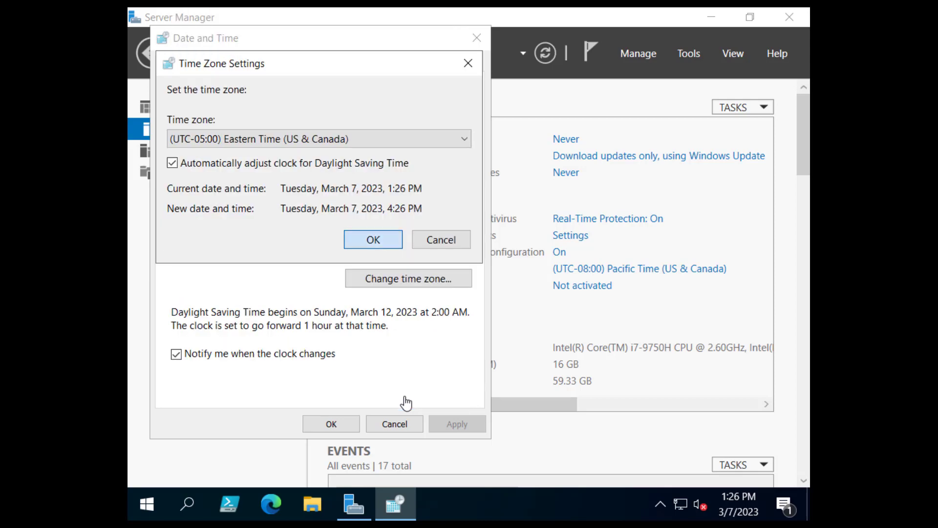
key("Return")
key("Tab")
key("Return")
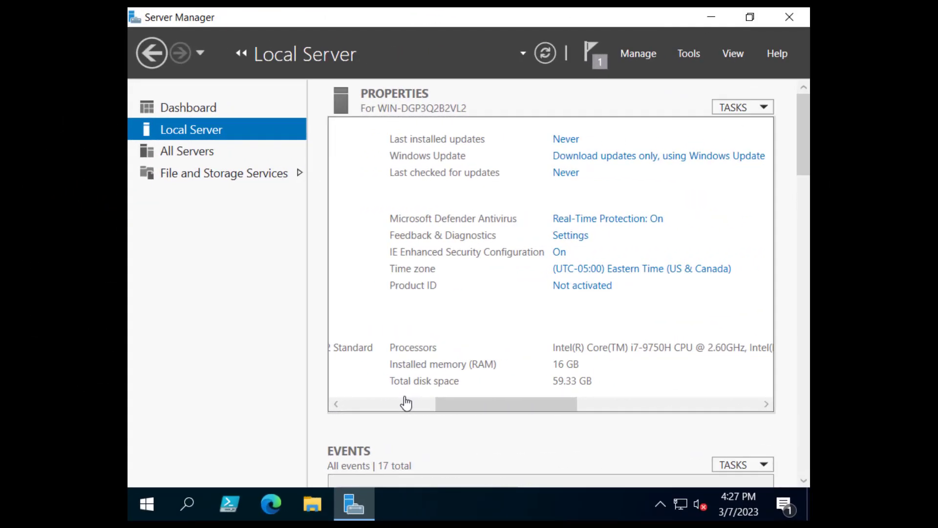
- Enter Pegasus-PRI as the computer description in System Properties
left_click(405, 403)
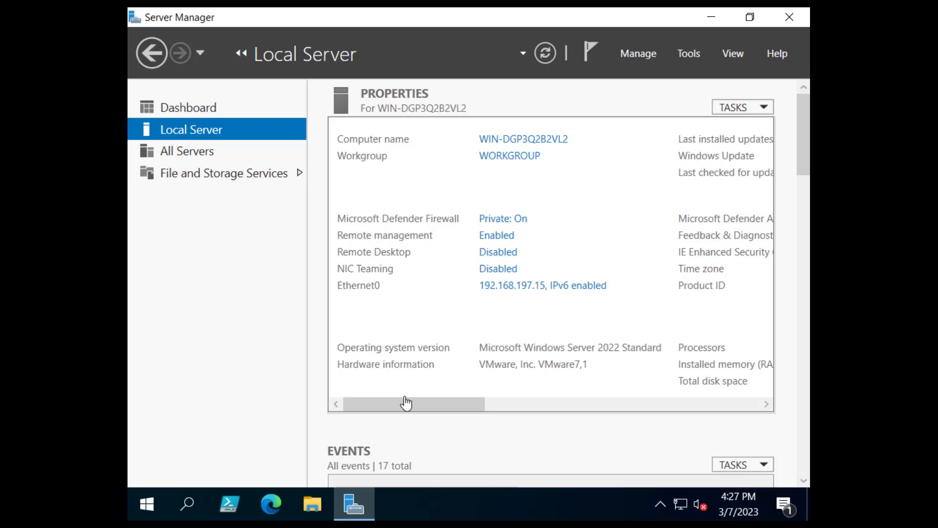
key("shift+Tab")
key("shift+Tab")
key("Return")
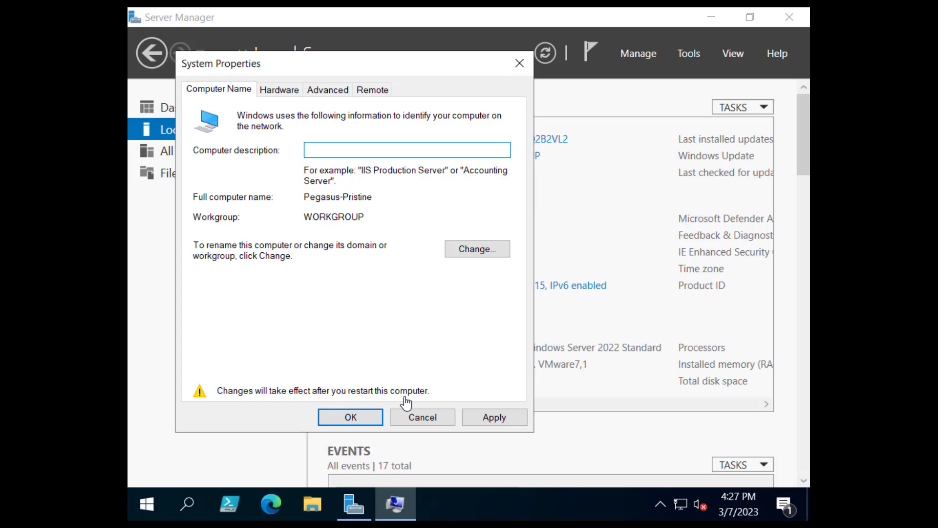
type("Pegasus")
type("PRI")
key("ctrl+a")
key("ctrl+c")
- Rename the computer to Pegasus-PRI, confirm, and restart the server now
key("Tab")
key("Return")
key("End")
key("ctrl+a")
key("ctrl+v")
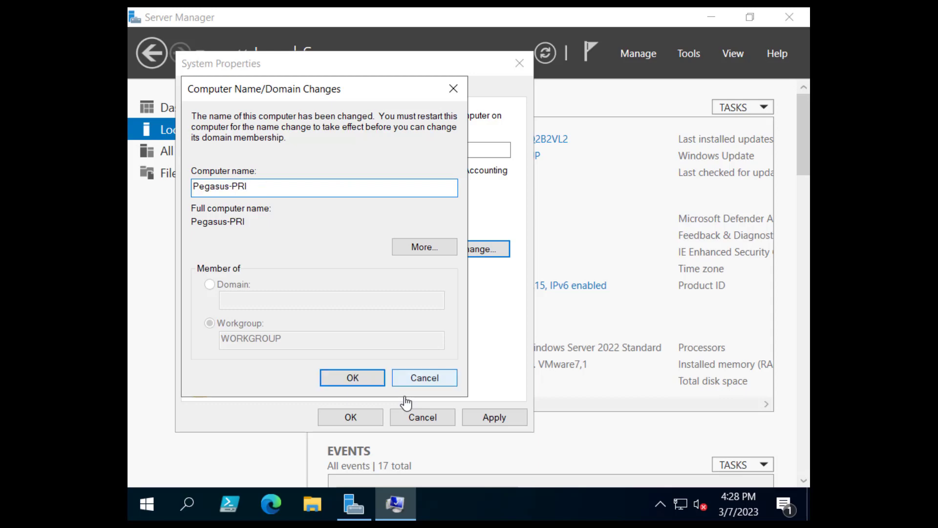
key("Return")
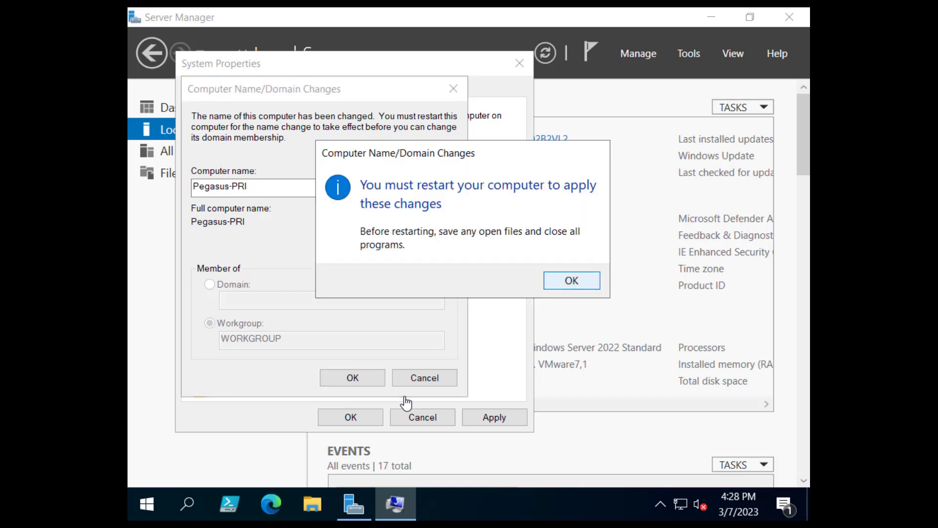
key("Return")
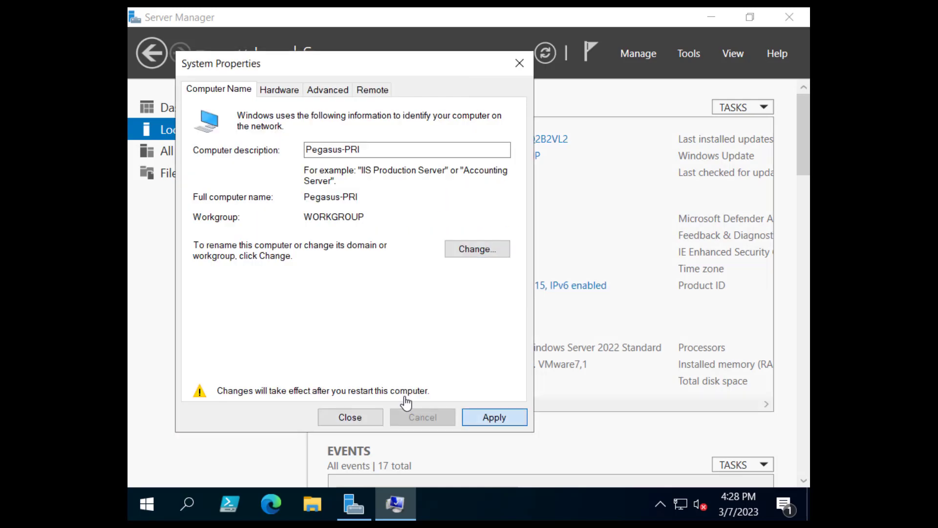
key("Escape")
key("Return")
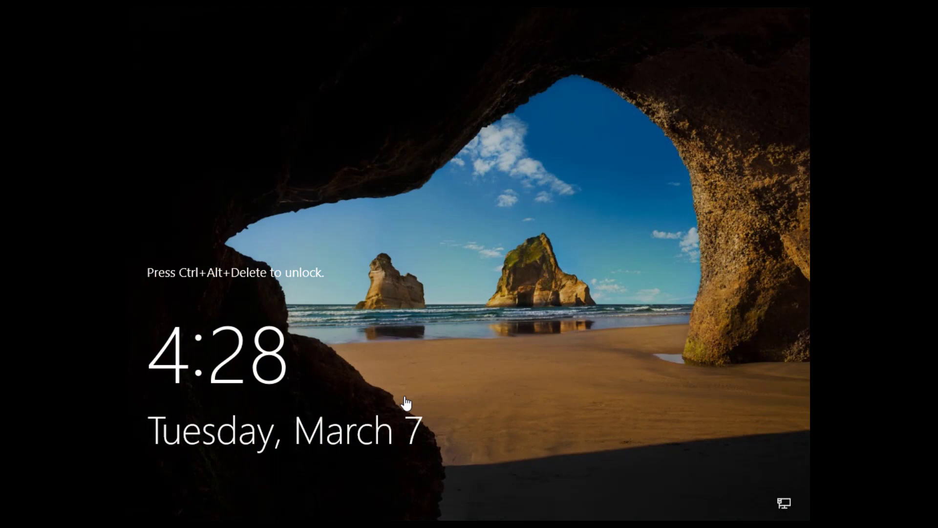
- Sign in as Administrator with the account password at the lock screen
key("ctrl+alt+Delete")
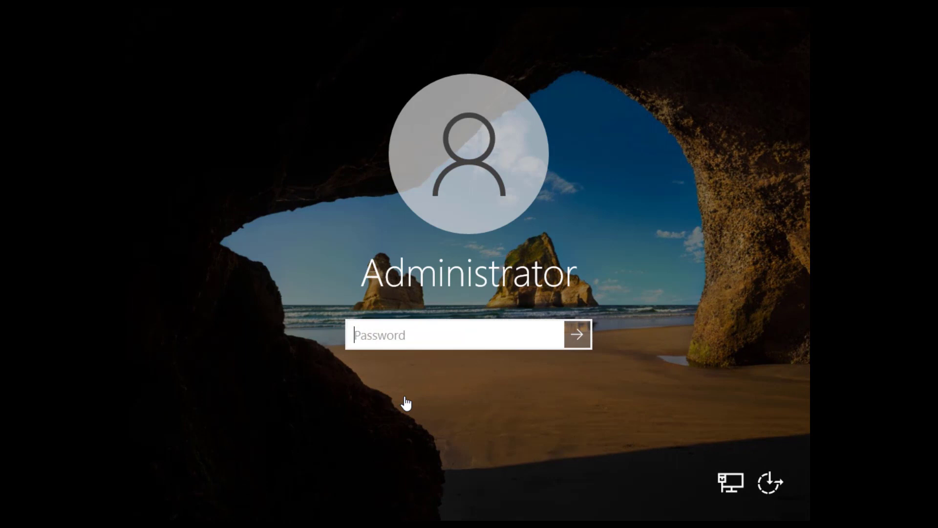
key("Return")
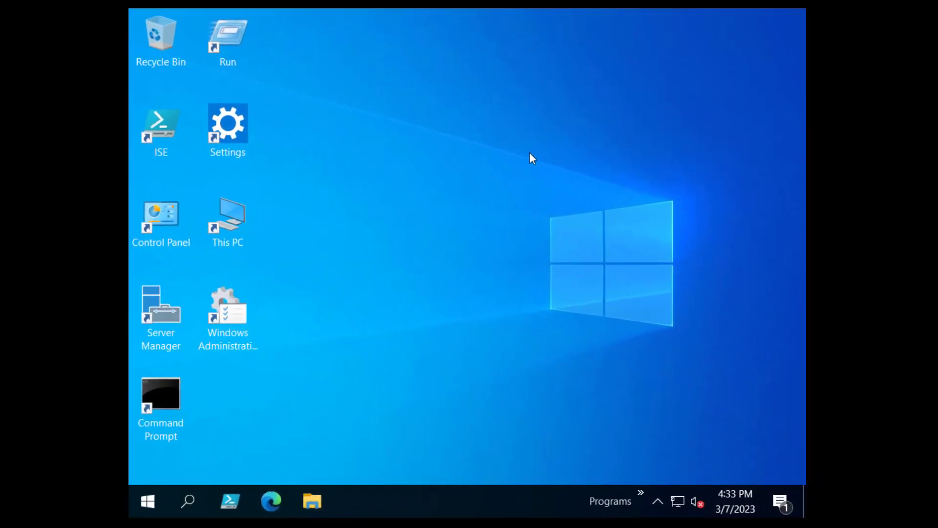
- Search for Windows Update, check for updates, and review pending cumulative update KB5022842
key("super+s")
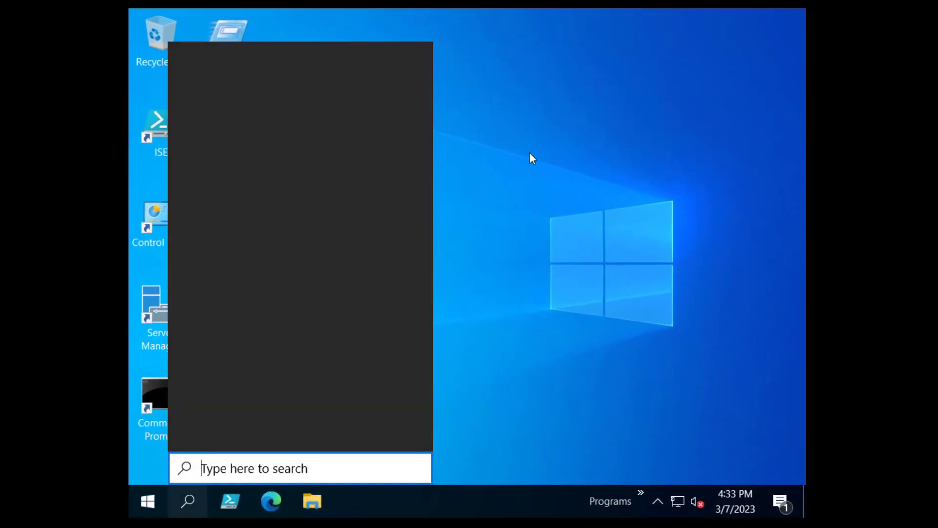
type("windows update")
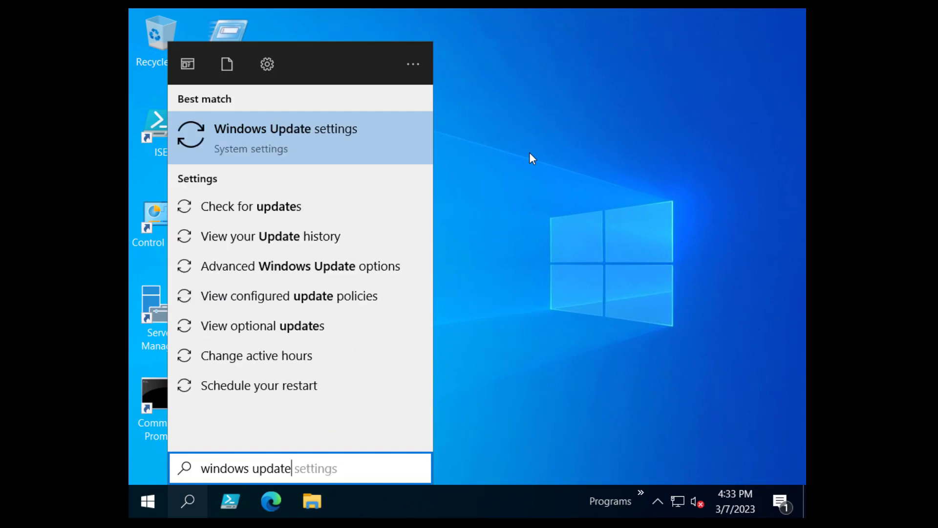
key("Return")
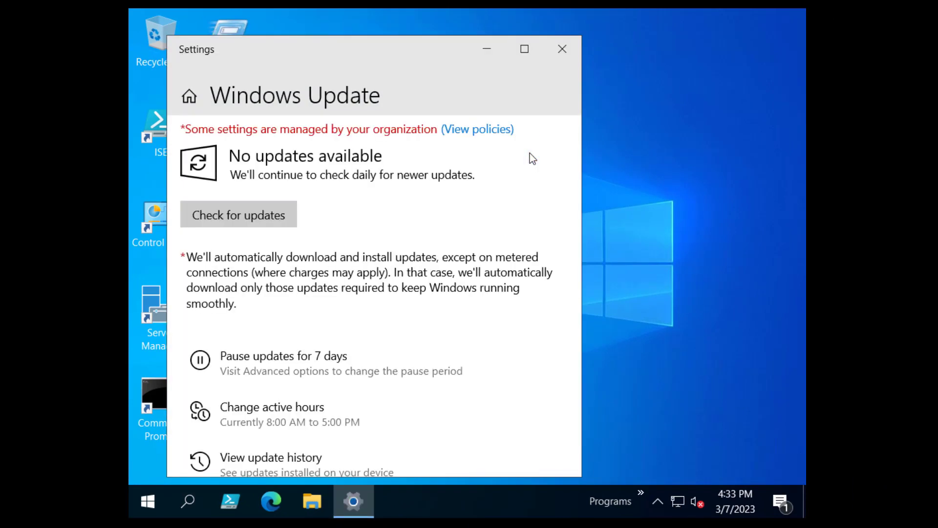
key("Return")
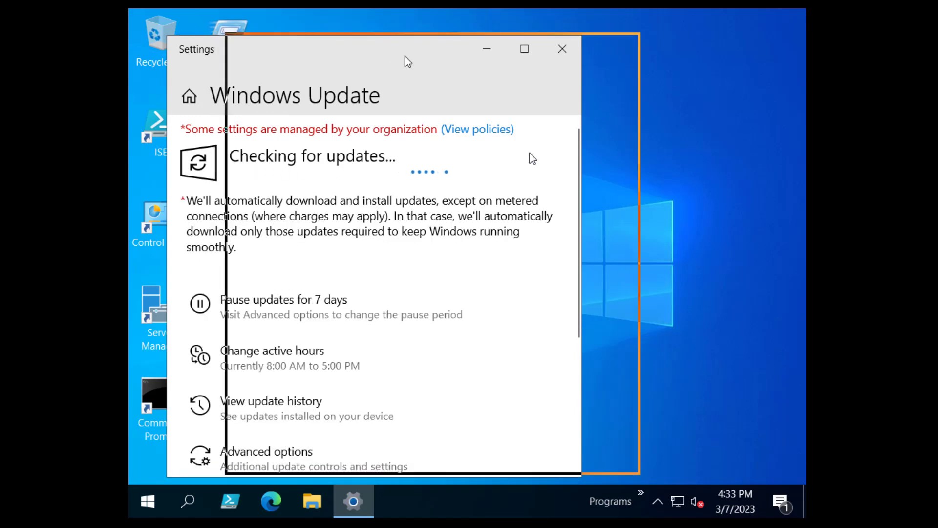
left_click_drag(502, 60, 533, 50)
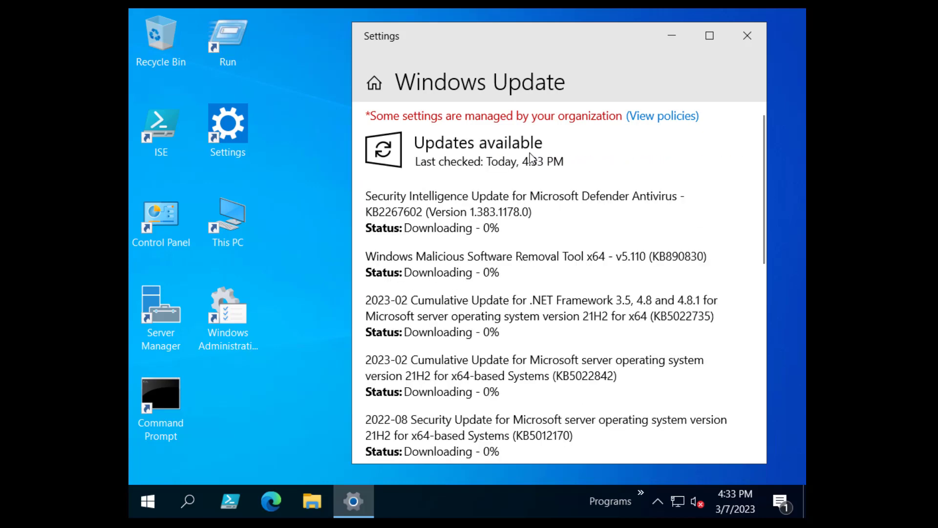
scroll(529, 154, "down", 10)
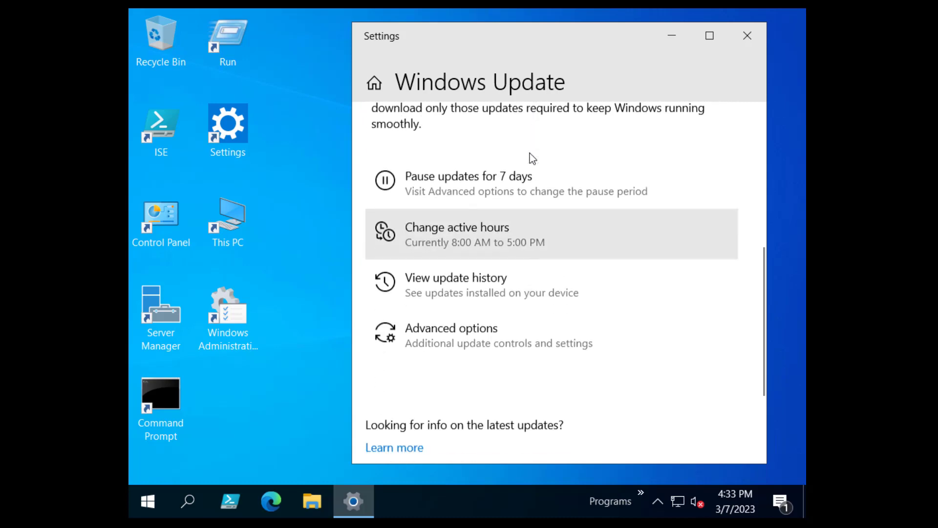
scroll(529, 153, "up", 10)
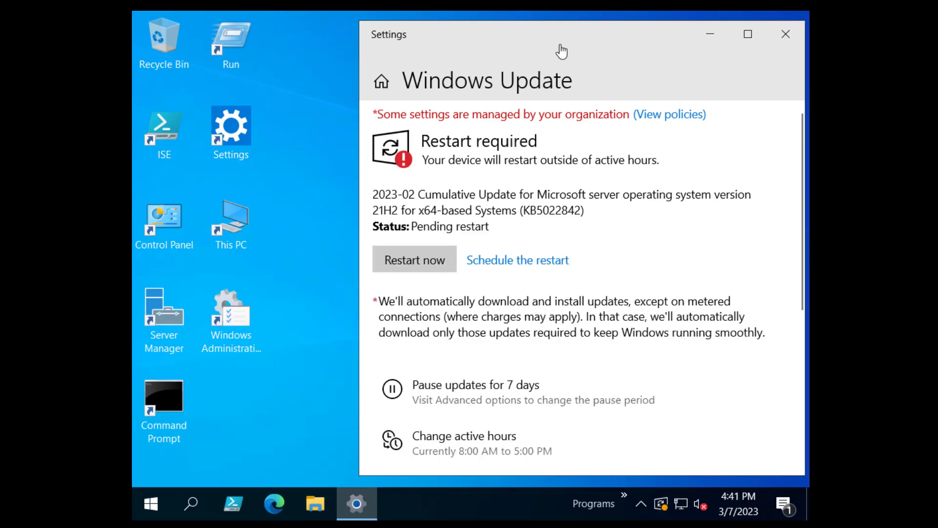
- Restart now to finish the KB5022842 update, then sign back in as Administrator
key("Tab")
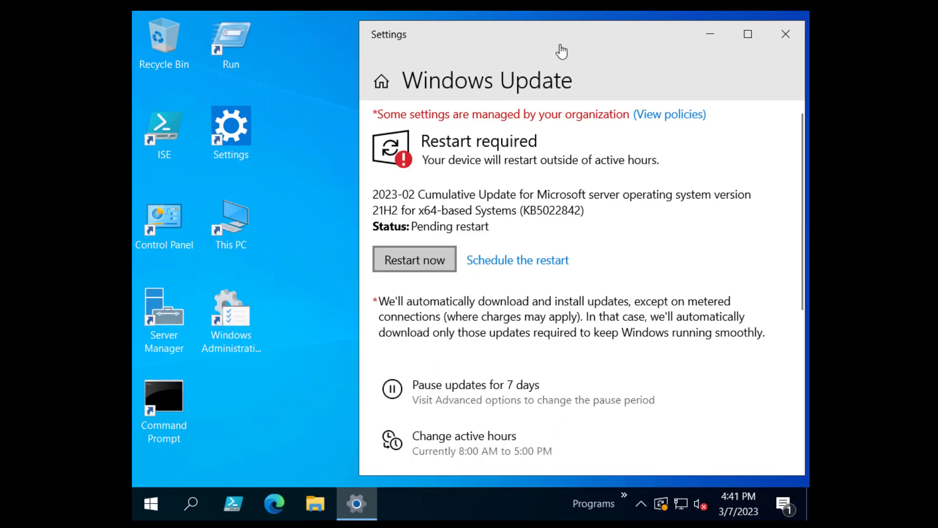
key("Return")
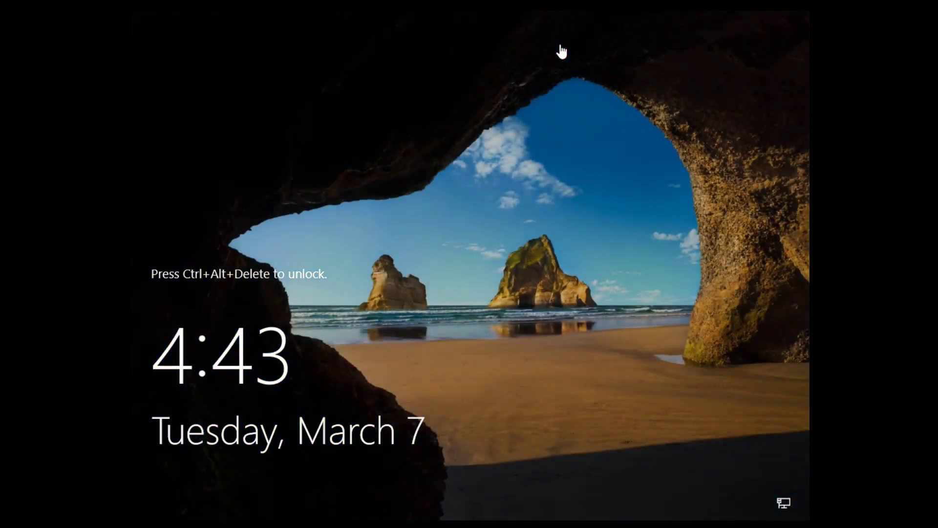
key("ctrl+alt+Delete")
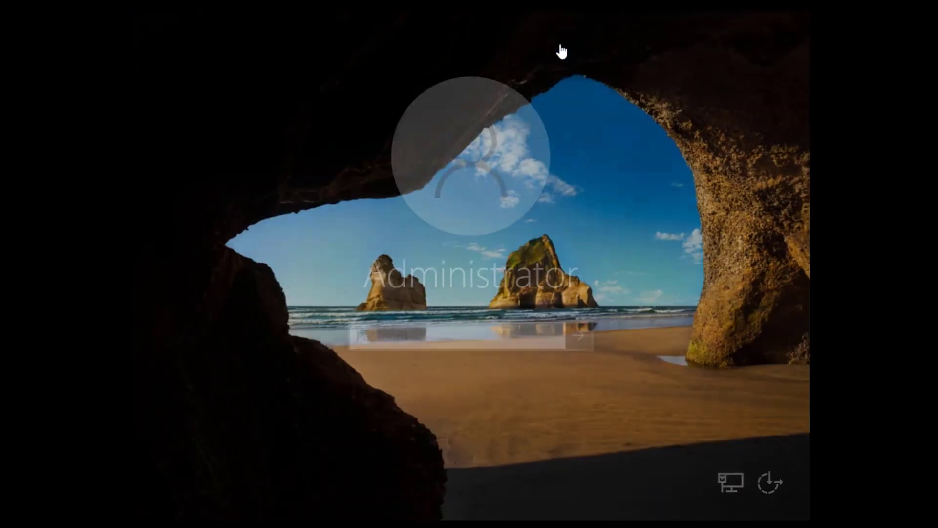
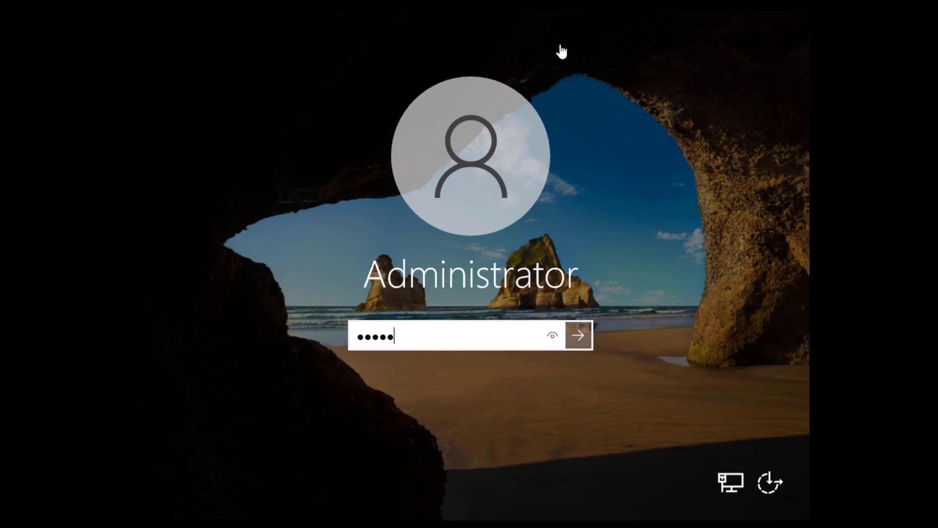
key("Return")
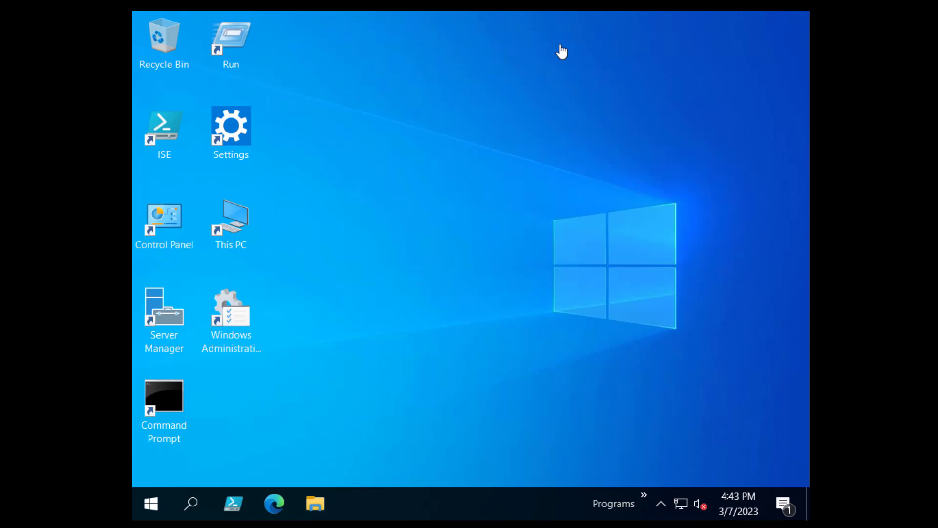
- Search 'windows u' to reopen Windows Update and run Check for updates
key("super+s")
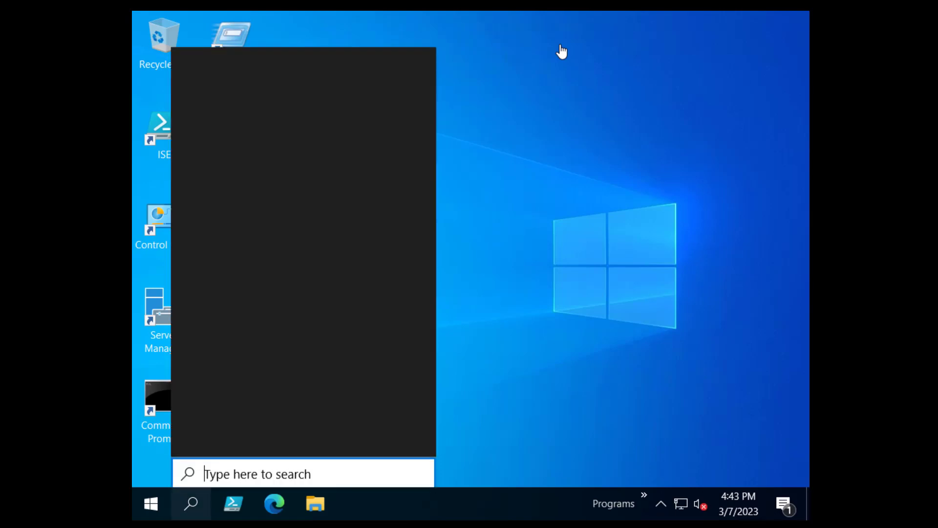
type("windows u")
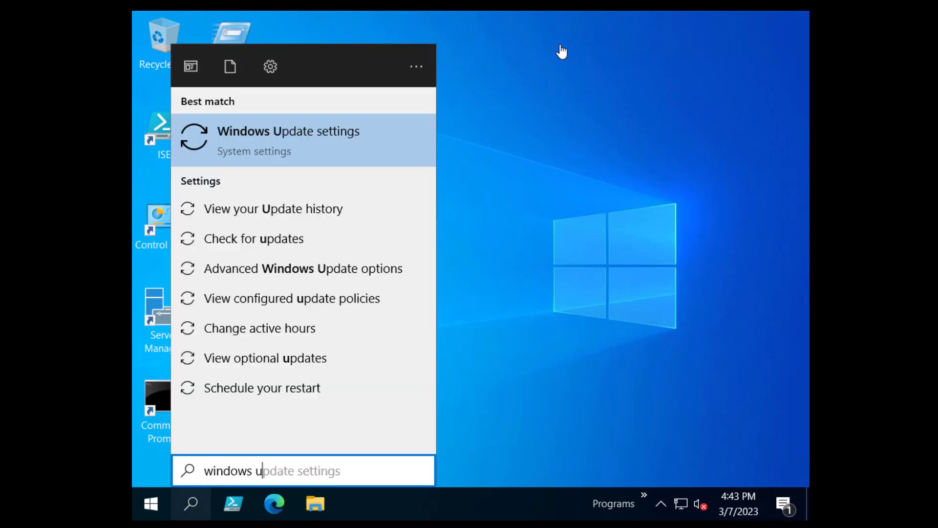
key("Return")
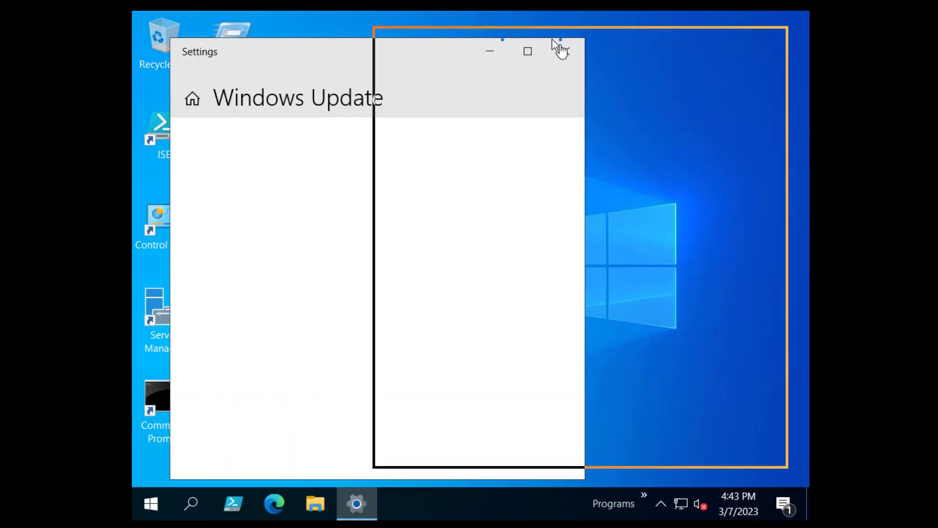
key("space")
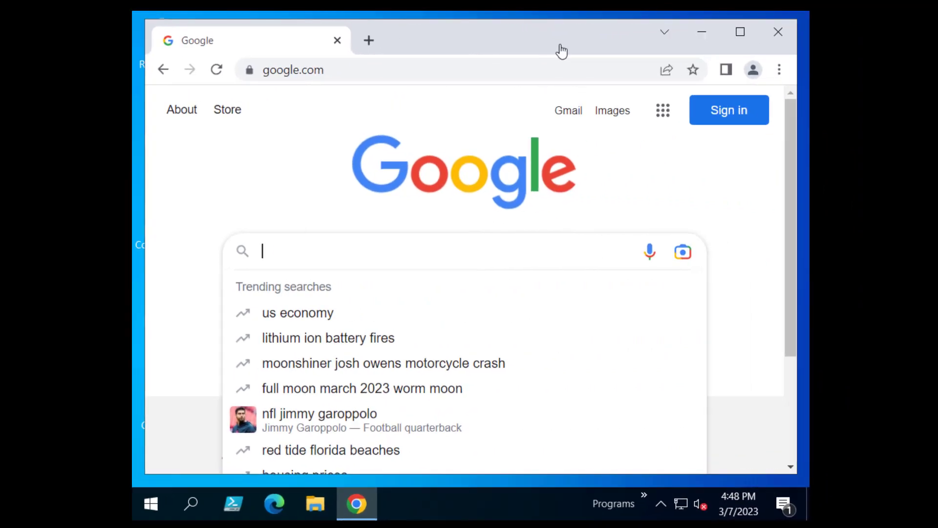
- Search 'windows admin center download', get the installer, and show WindowsAdminCenter2211.msi in its folder
type("windows ")
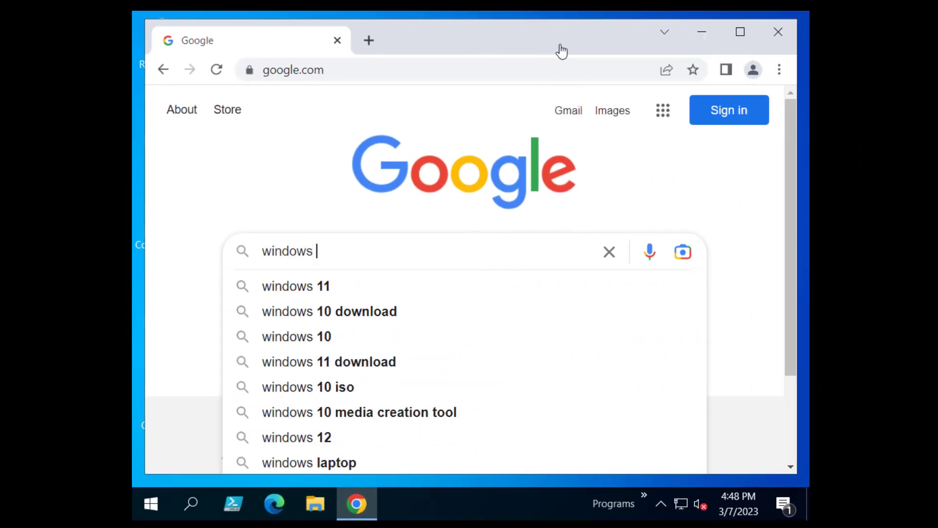
type("admin center down")
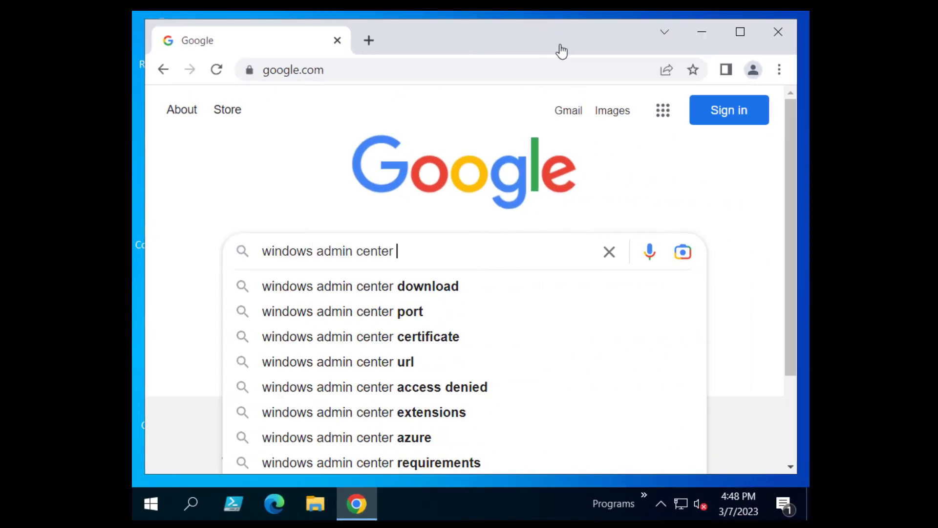
type("load")
key("Return")
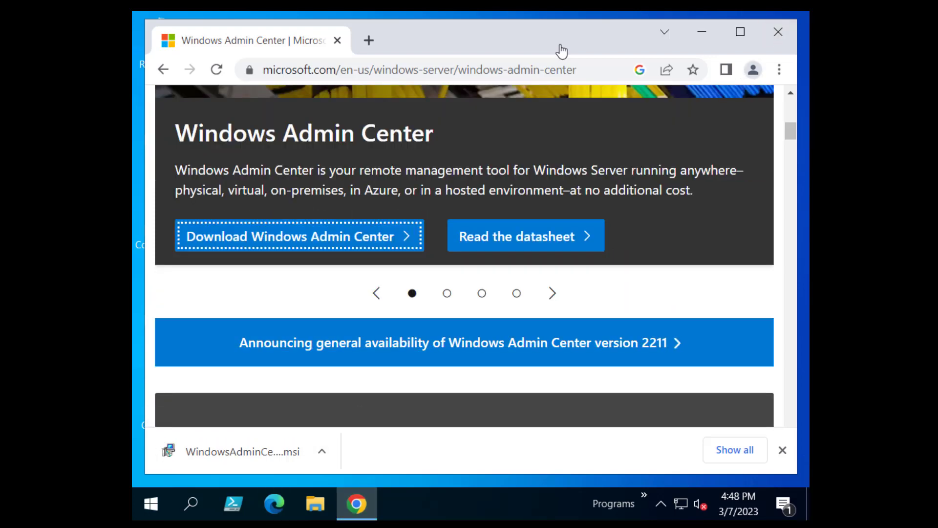
left_click(322, 451)
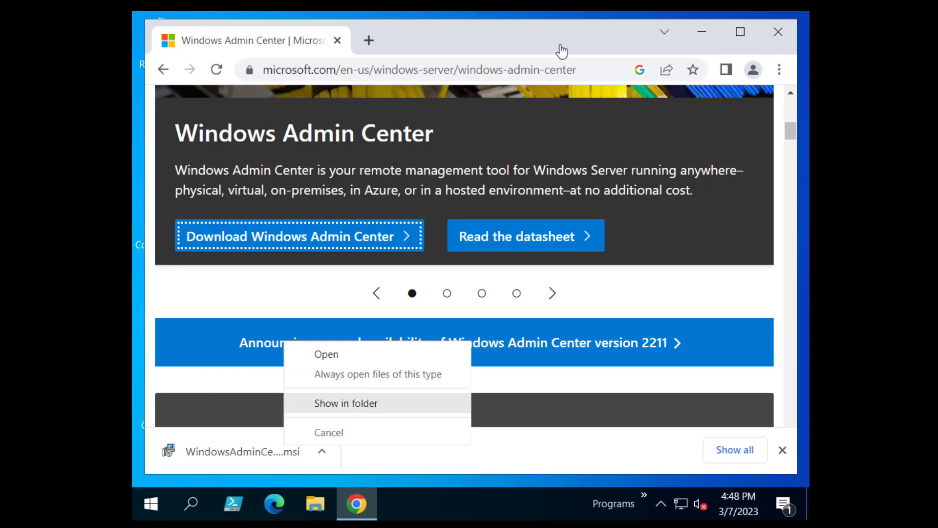
key("Return")
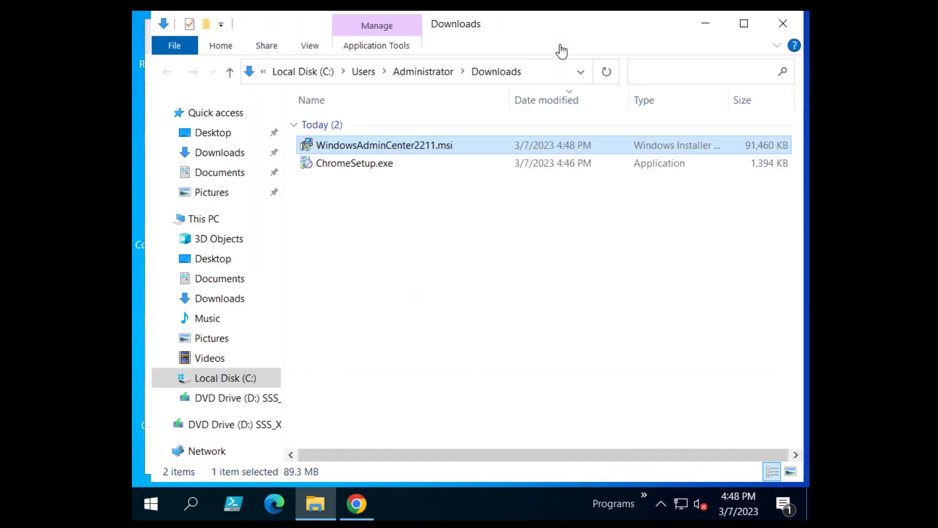
- Launch the Windows Admin Center .msi installer and accept the license terms
key("Return")
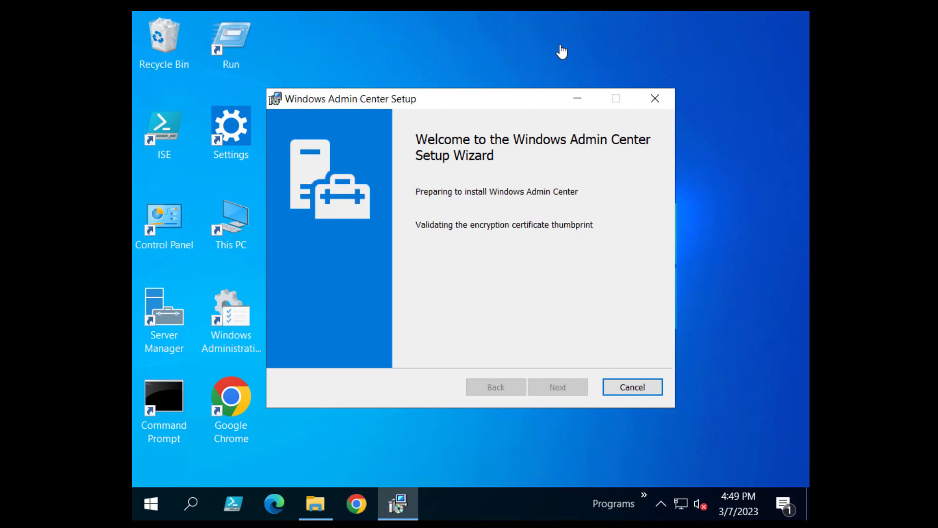
key("space")
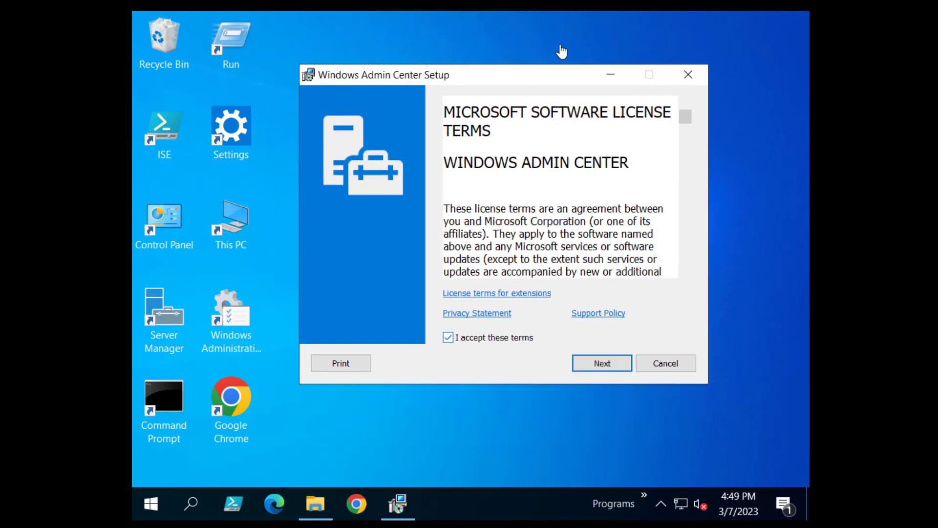
key("Return")
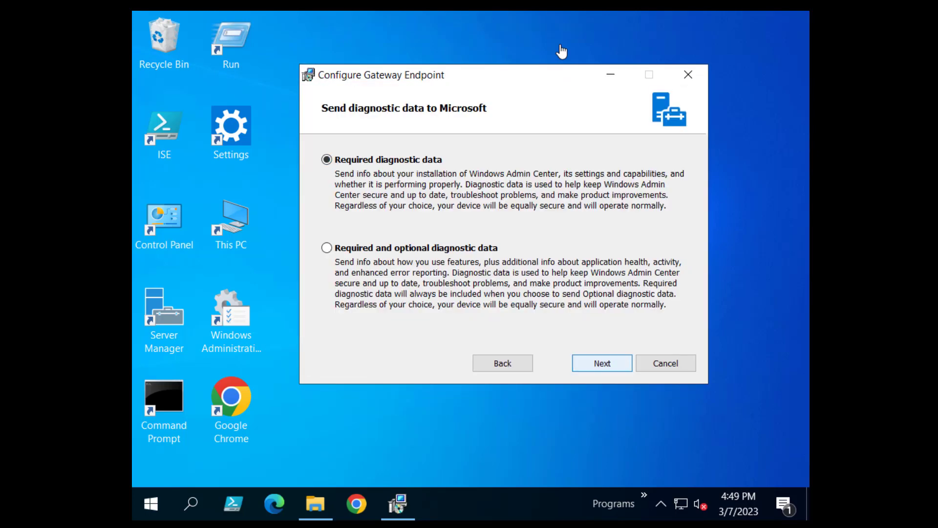
- Keep required diagnostics, skip Microsoft Update, and install on port 443 with a self-signed certificate
key("Return")
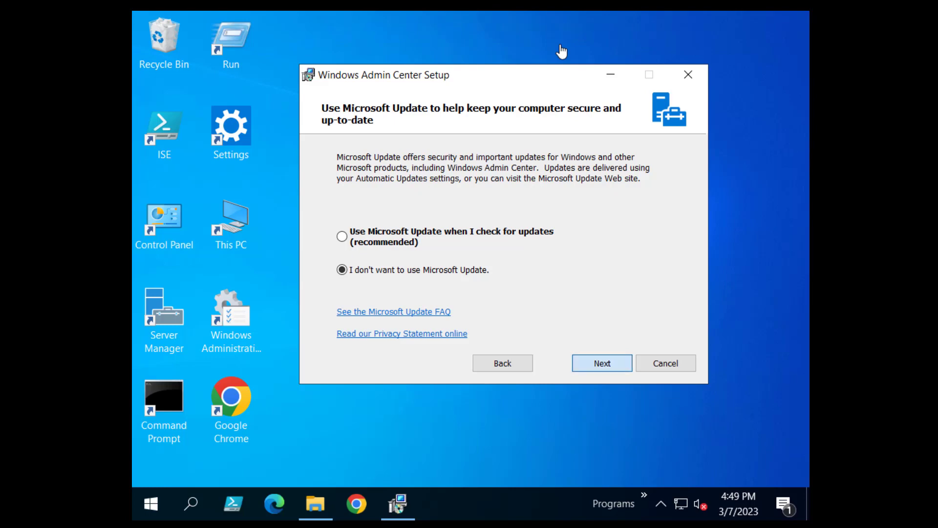
key("Return")
key("Return")
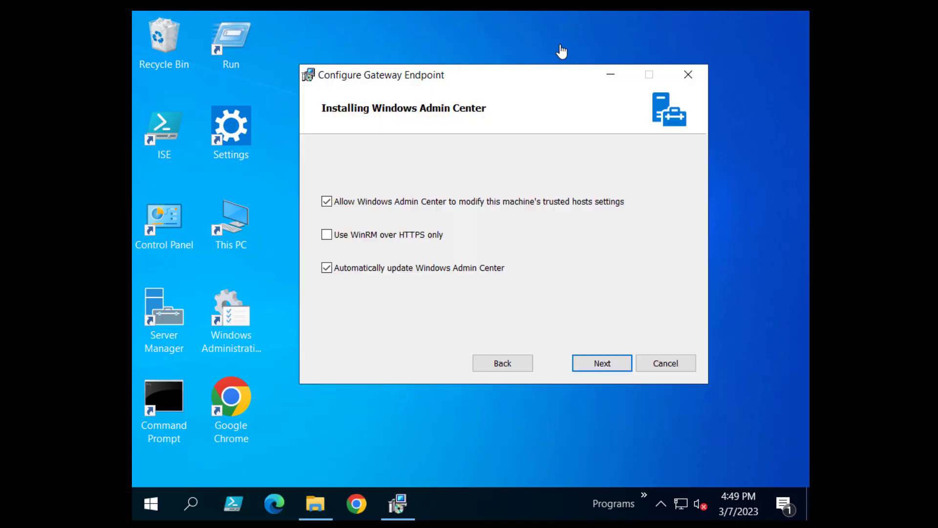
key("Return")
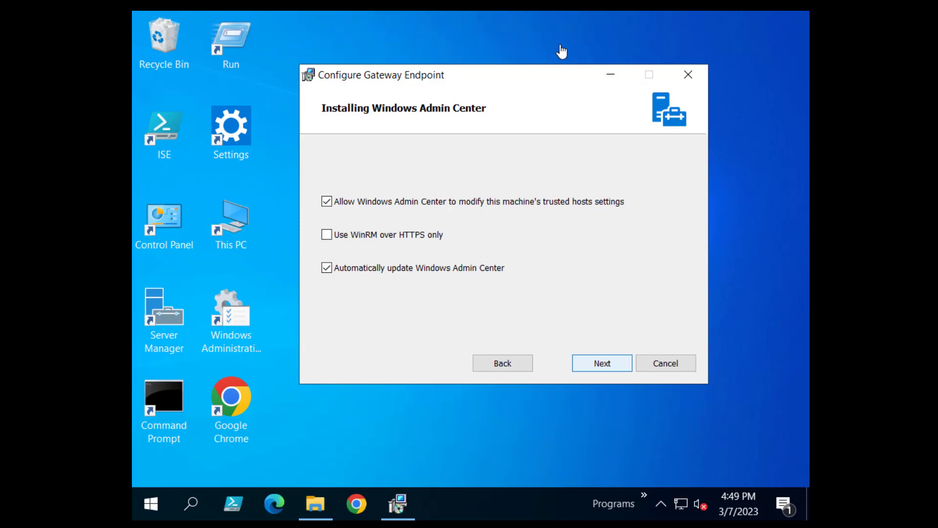
key("Return")
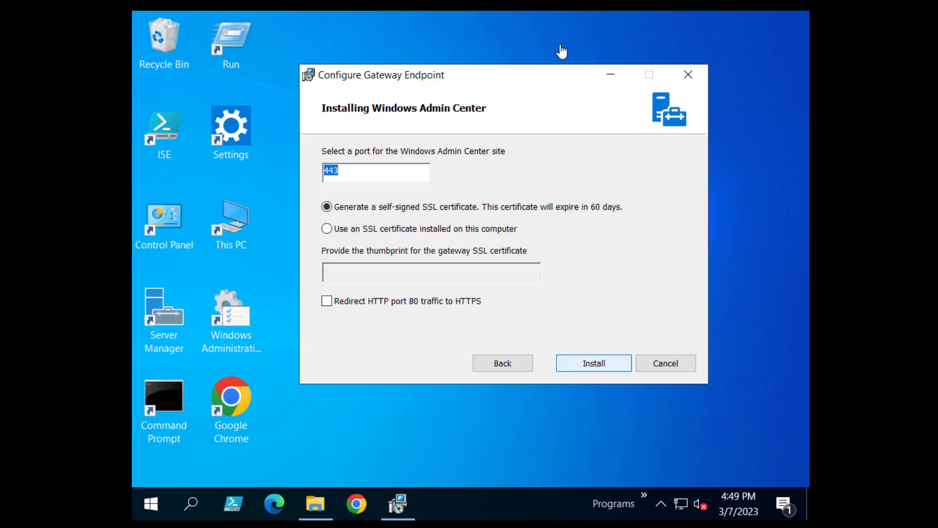
key("Return")
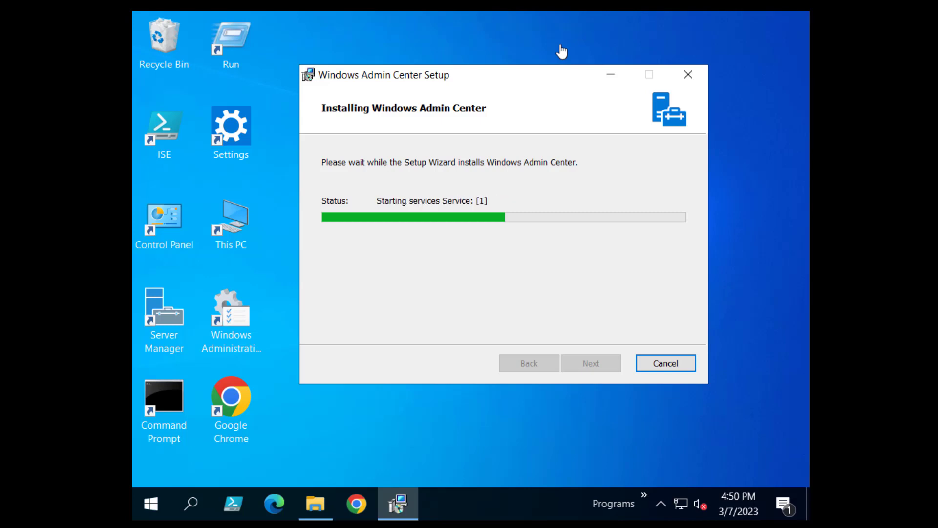
- Finish the completed Windows Admin Center setup and close the installer
key("Return")
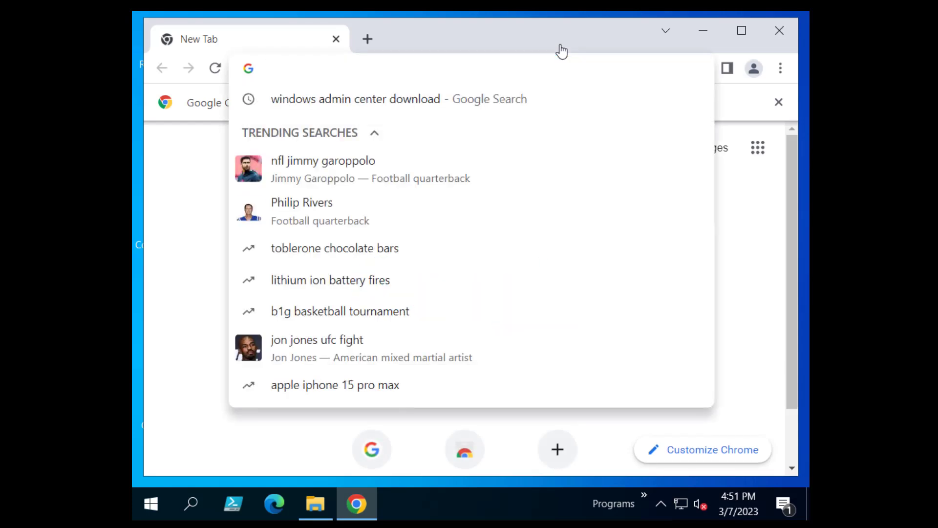
type("http")
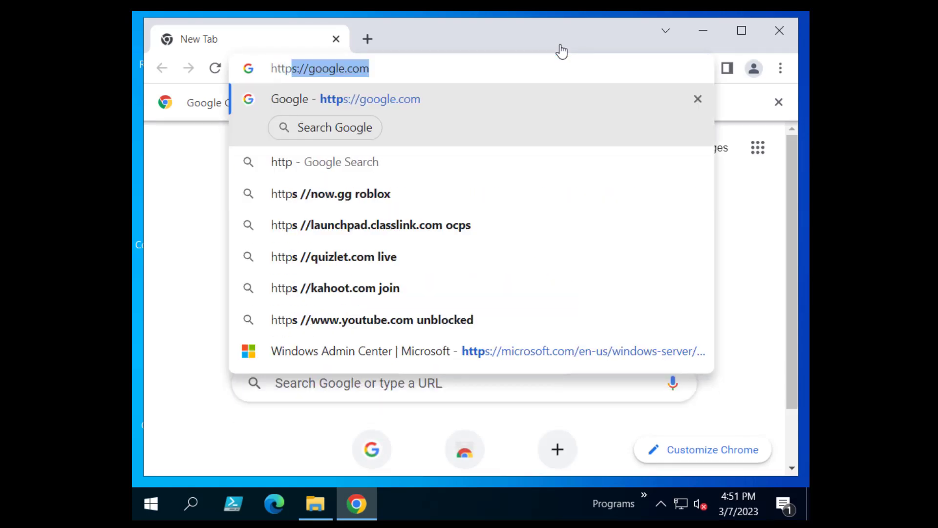
type("s")
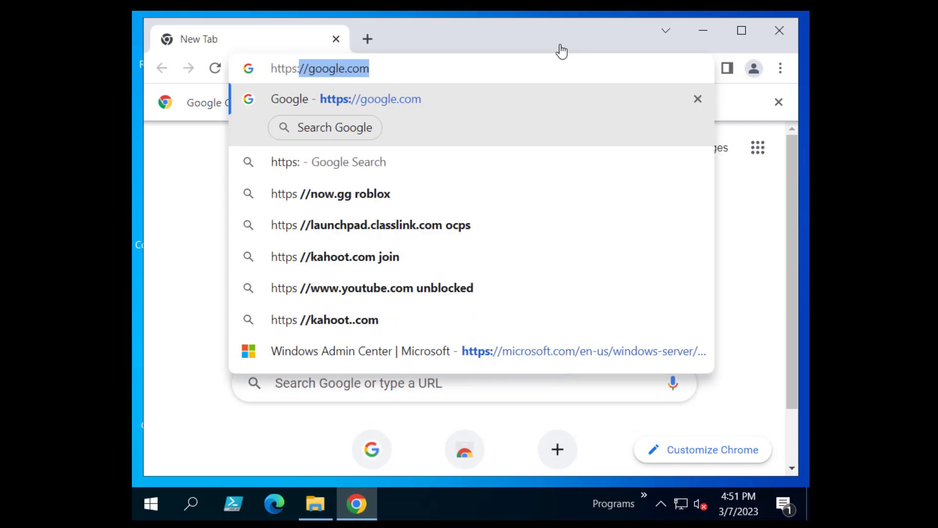
type("://local")
type("host")
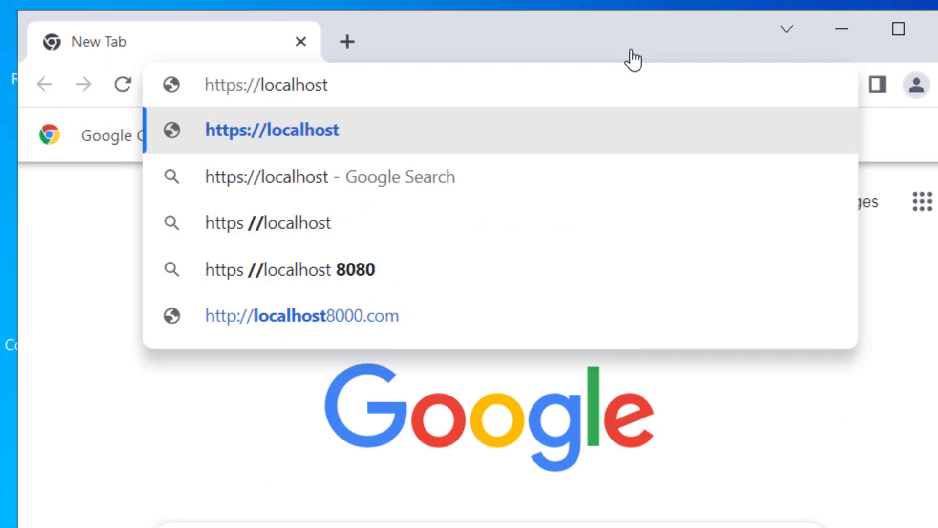
type("/")
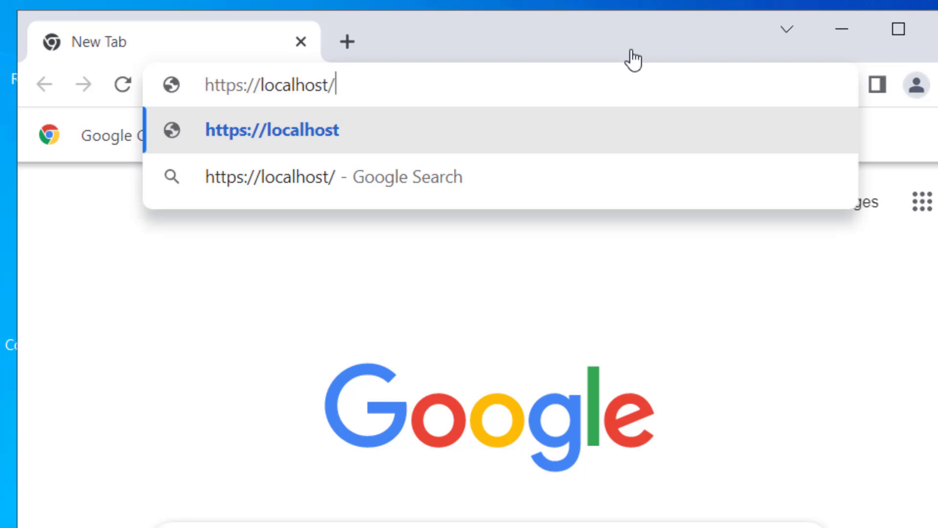
type("6516")
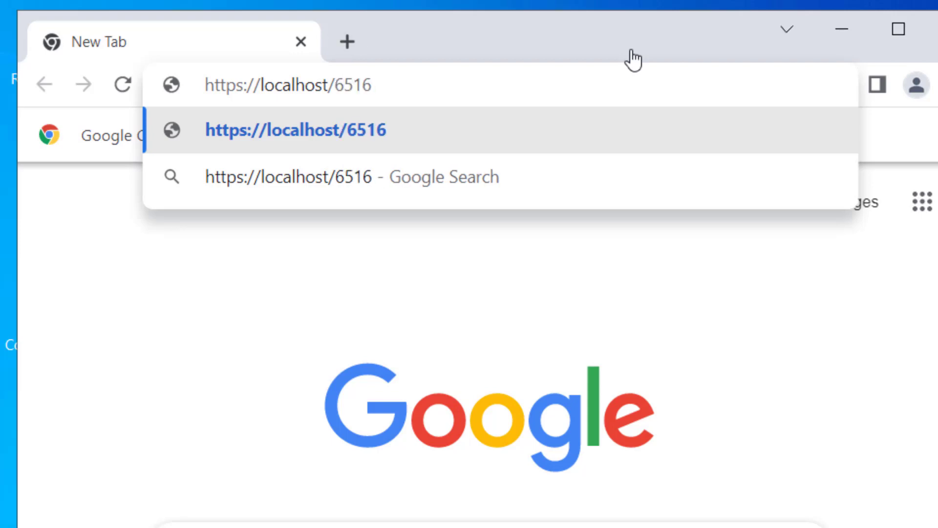
key("ctrl+a")
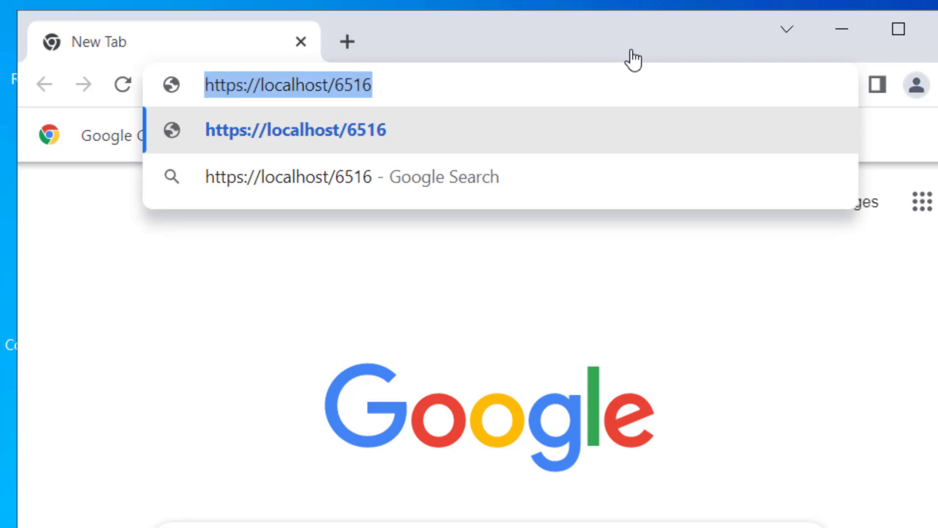
key("End")
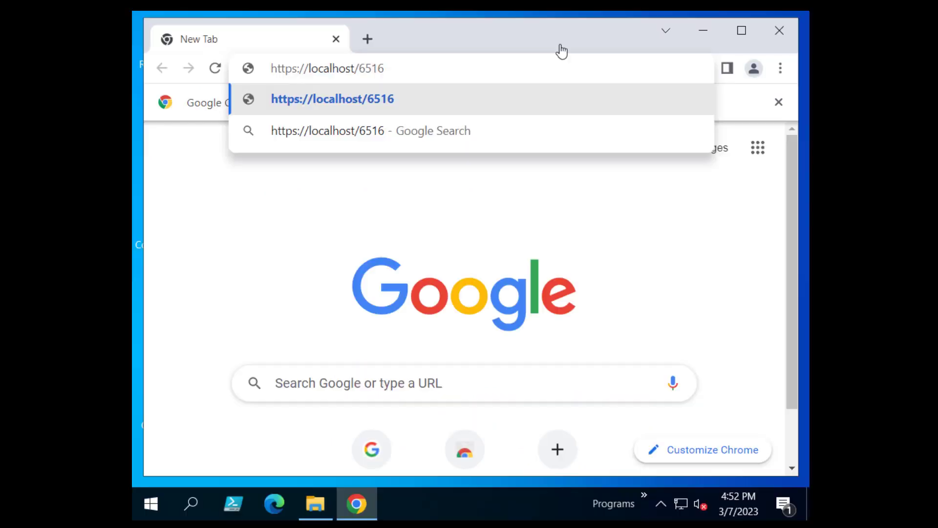
key("Return")
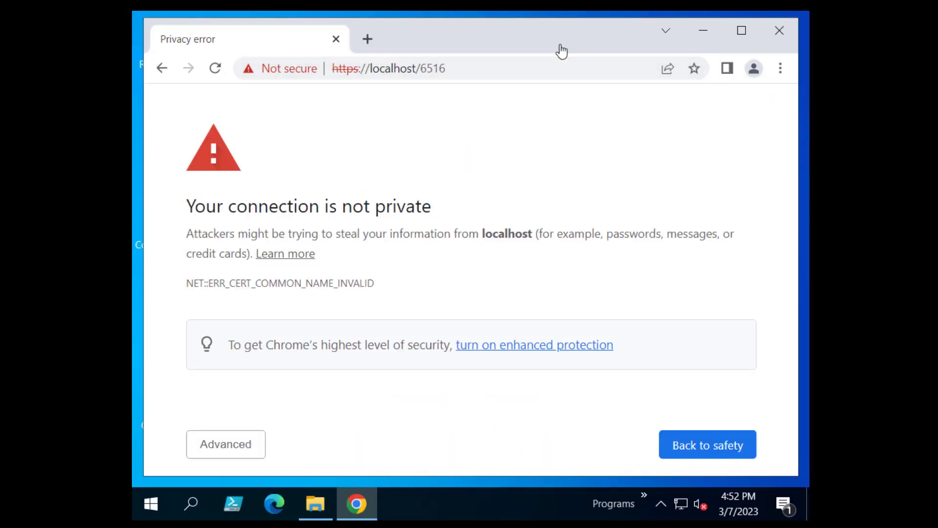
- Bypass the certificate privacy warning via Advanced and Proceed to localhost (unsafe)
key("Tab")
key("Return")
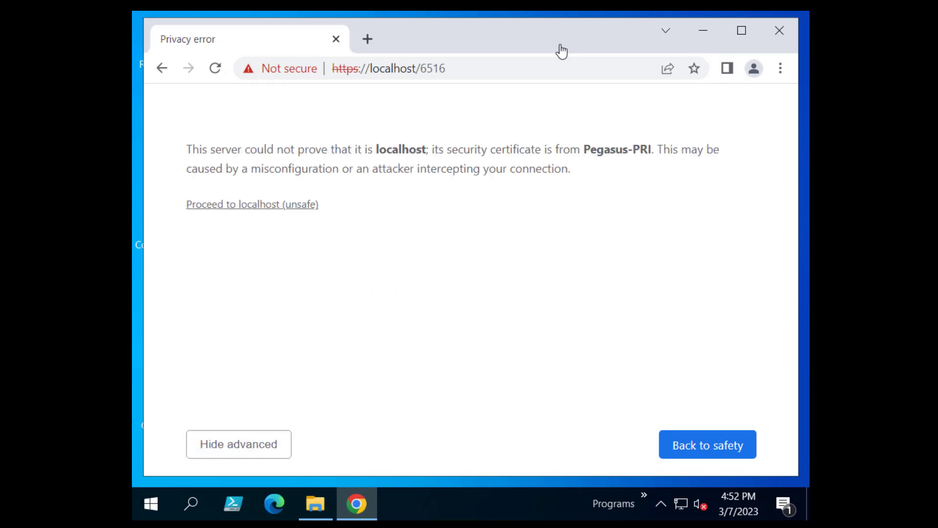
key("Tab")
key("Return")
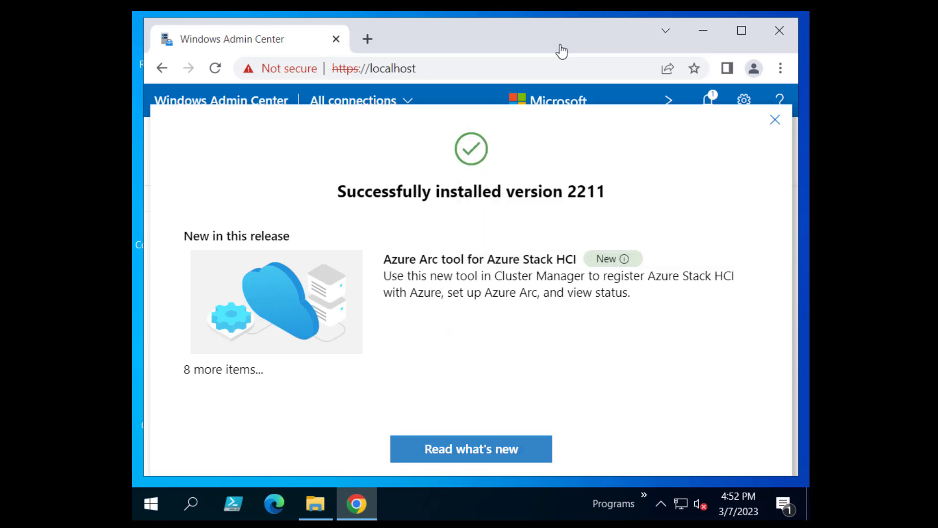
- Close the Windows Admin Center release notes dialog
key("Tab")
key("Return")
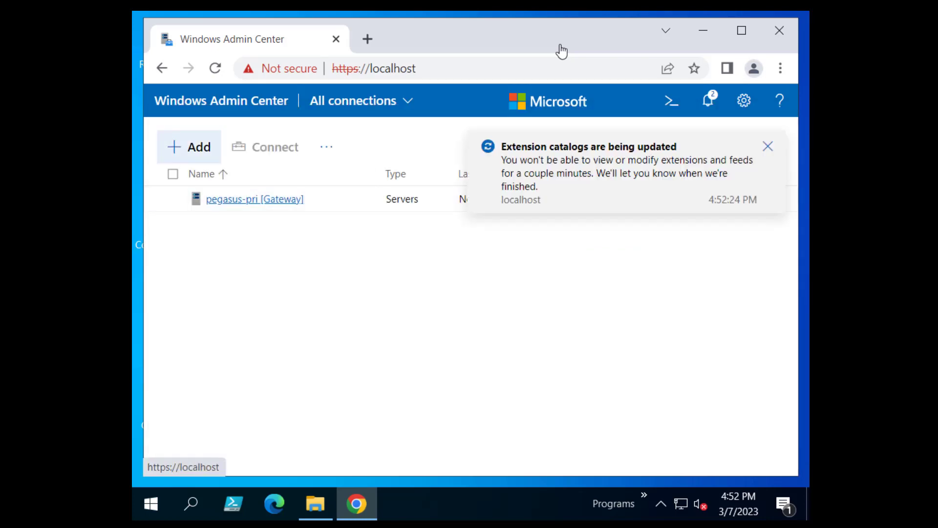
key("Return")
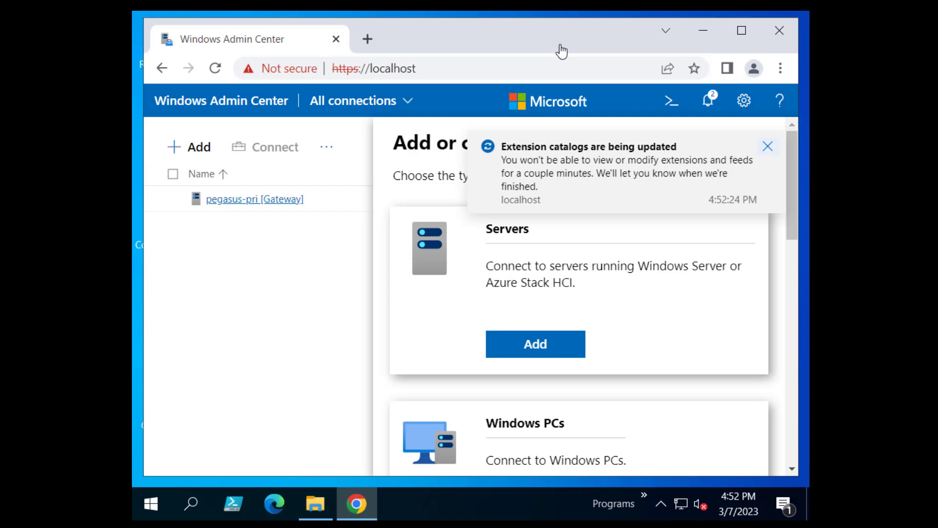
- Bookmark the Windows Admin Center page to the Bookmarks bar and minimize Chrome
key("ctrl+l")
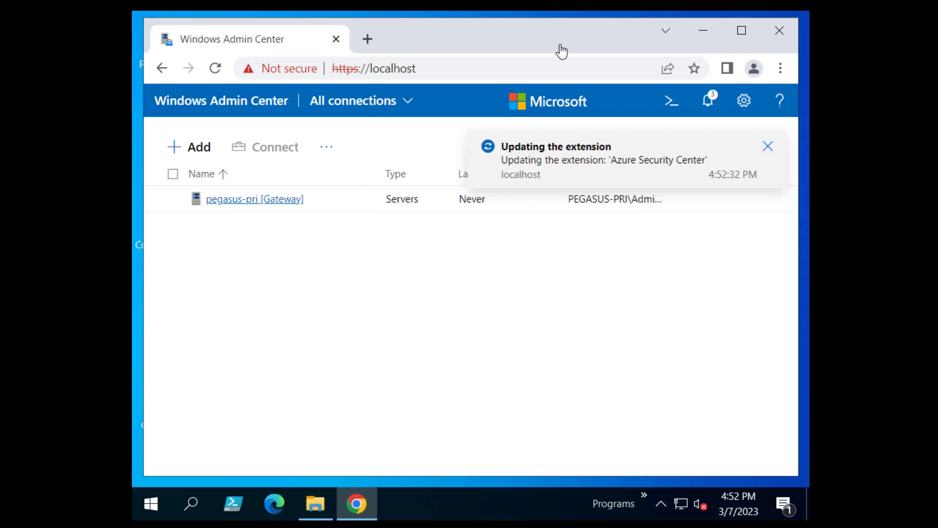
key("ctrl+d")
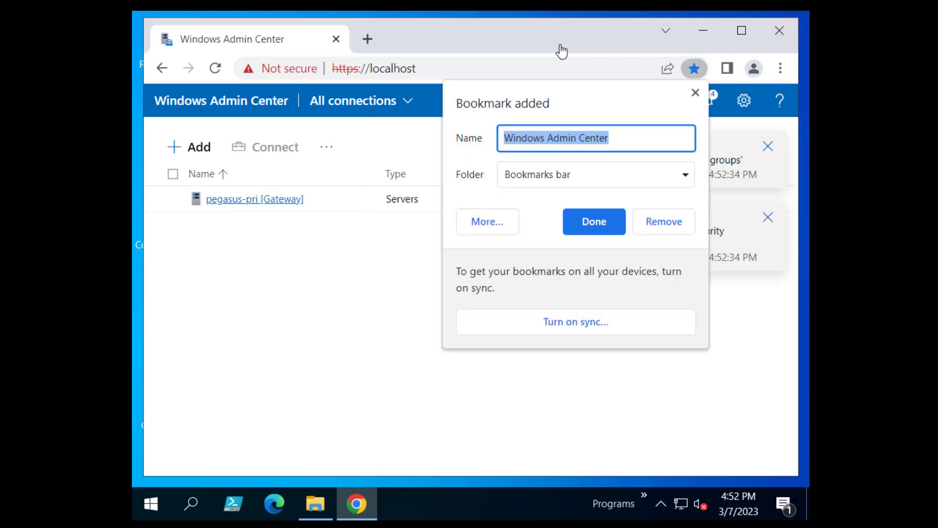
key("Return")
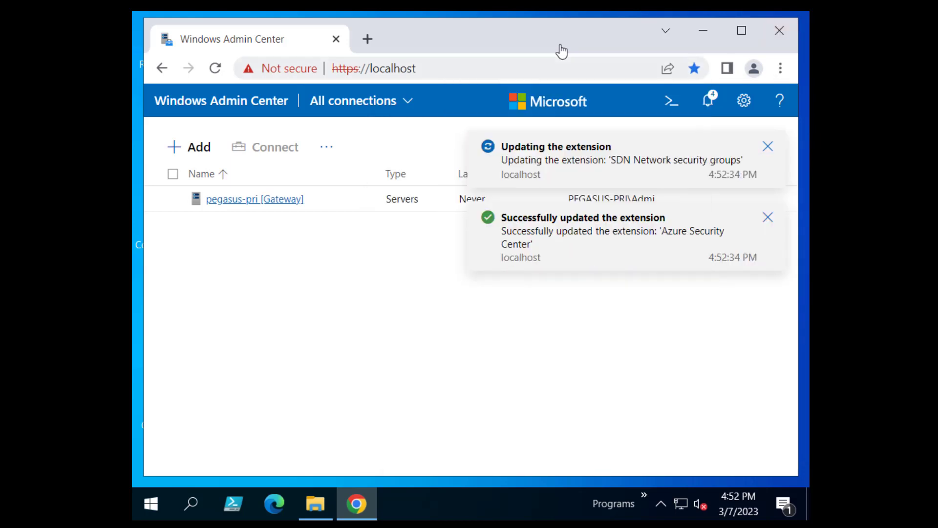
right_click(560, 50)
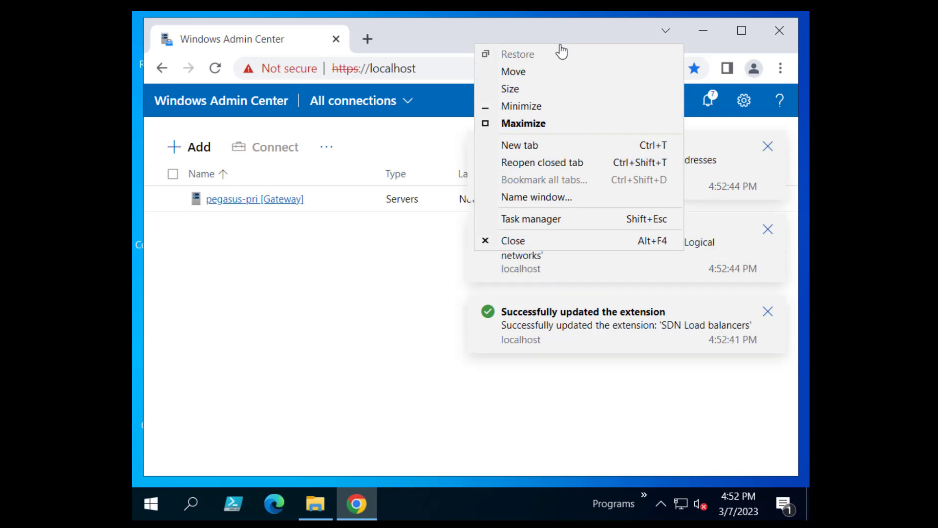
left_click(562, 51)
- Start a new shortcut from the desktop's New context menu
key("super+d")
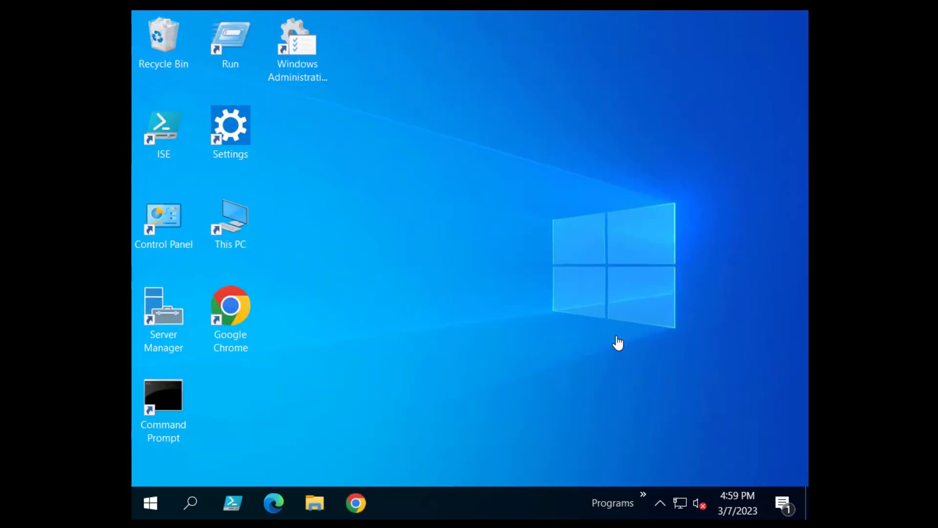
key("shift+F10")
key("Down")
key("Down")
key("Down")
key("Down")
key("Down")
key("Right")
key("Down")
key("Down")
key("Up")
key("Return")
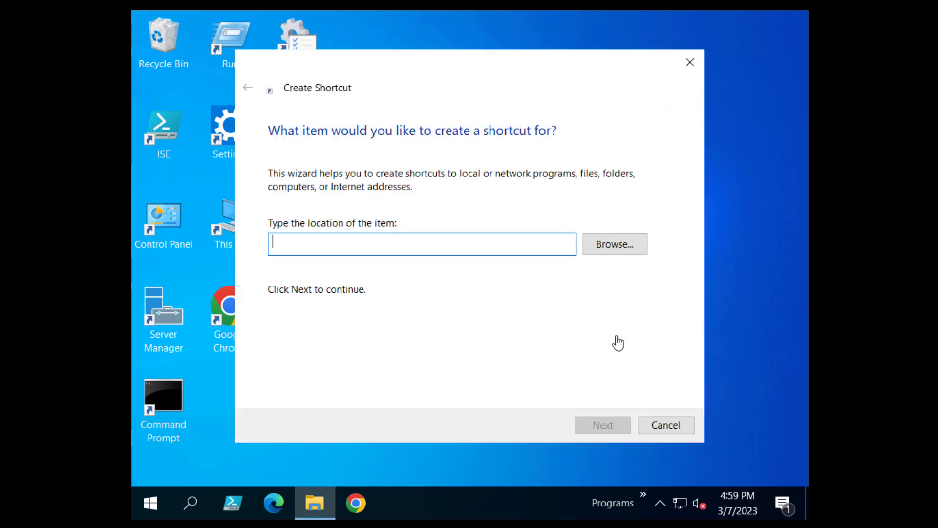
type("https://localhost")
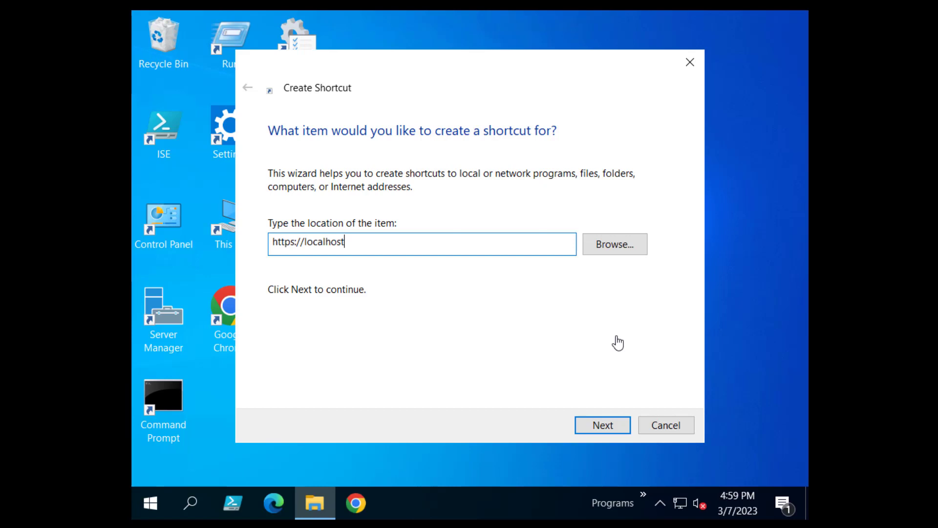
key("Return")
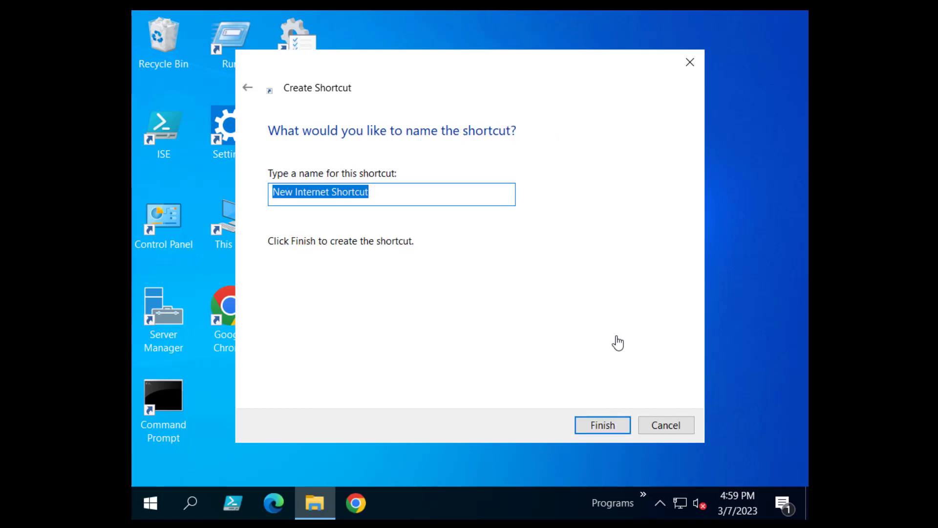
type("Windows ")
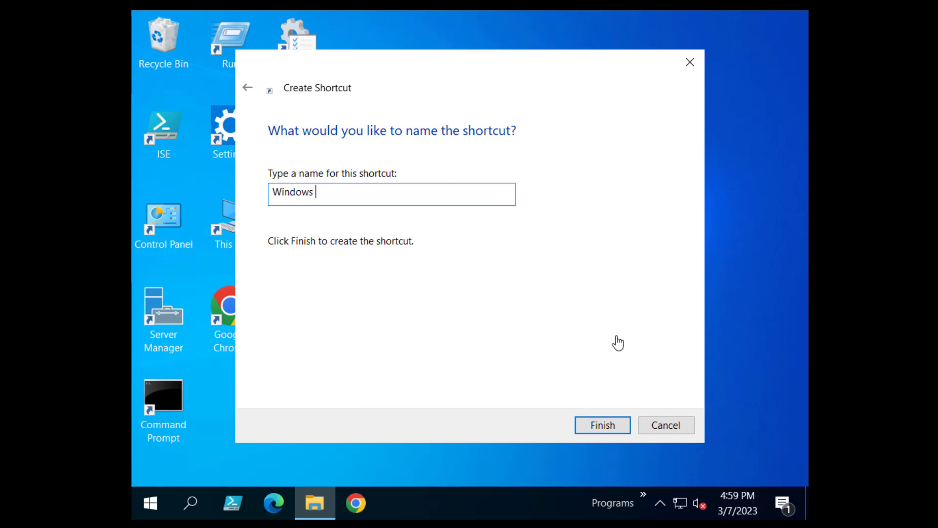
type("Amin Center")
key("Return")
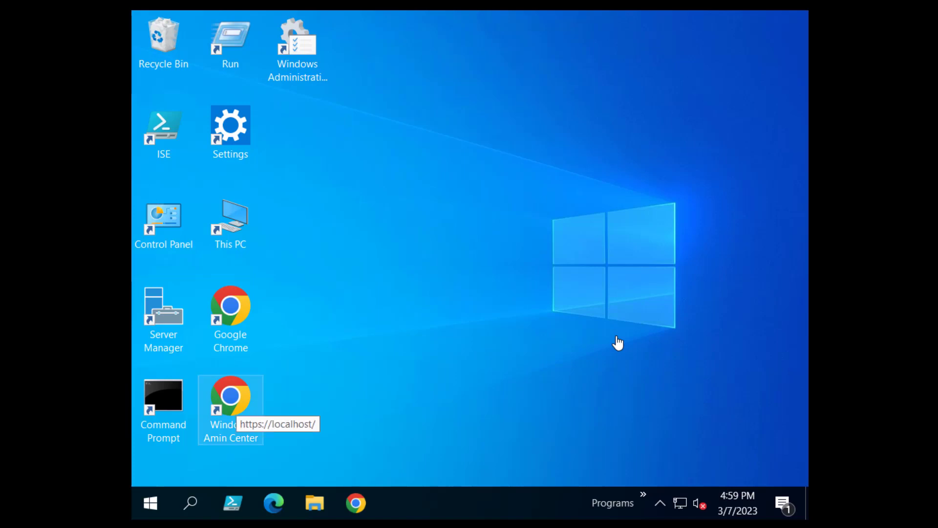
- Pin the Windows Amin Center shortcut to Chrome's taskbar button and verify it in the jump list
left_click_drag(231, 396, 407, 501)
right_click(356, 503)
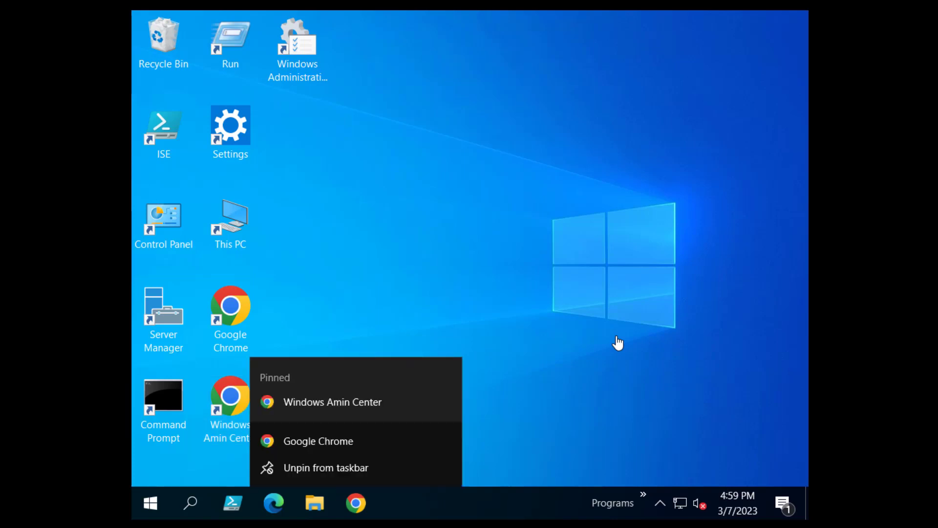
left_click(618, 344)
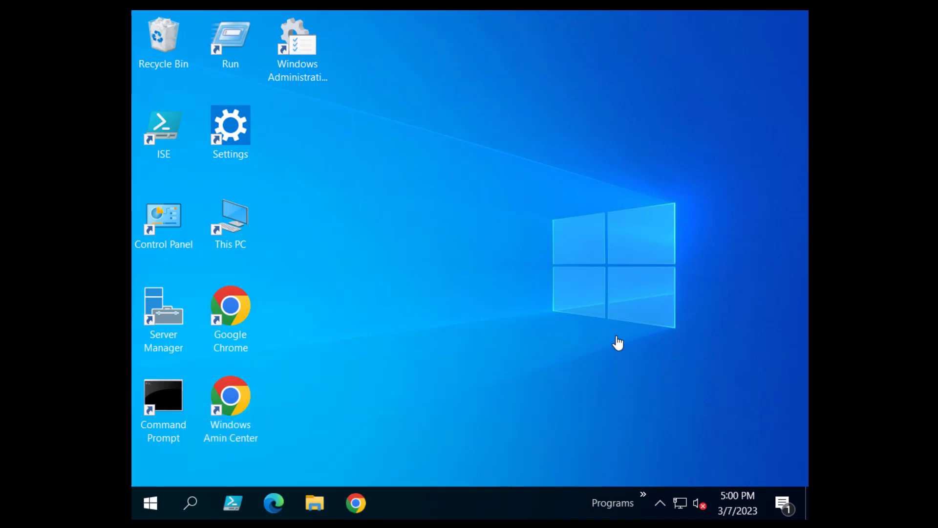
- Move Chrome beside Search on the taskbar, test the shortcut, then close Chrome
left_click_drag(356, 502, 233, 503)
key("Return")
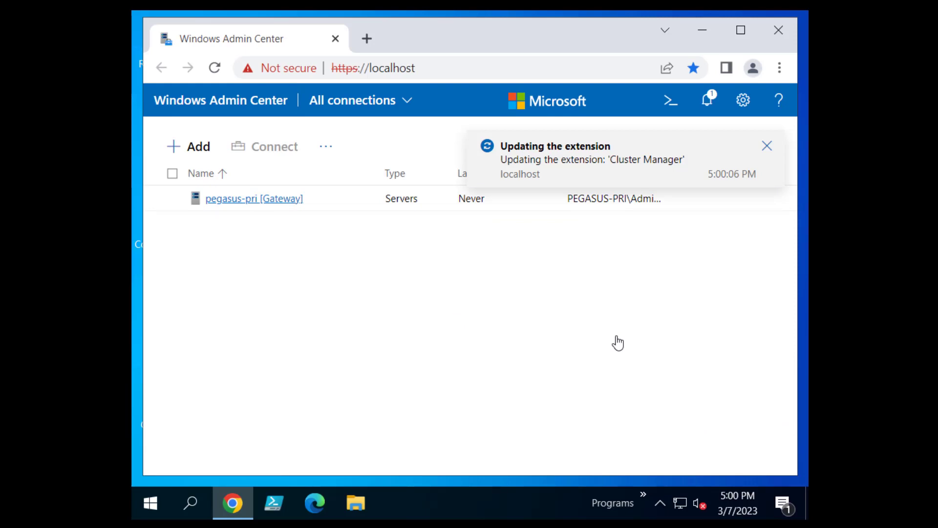
key("alt+F4")
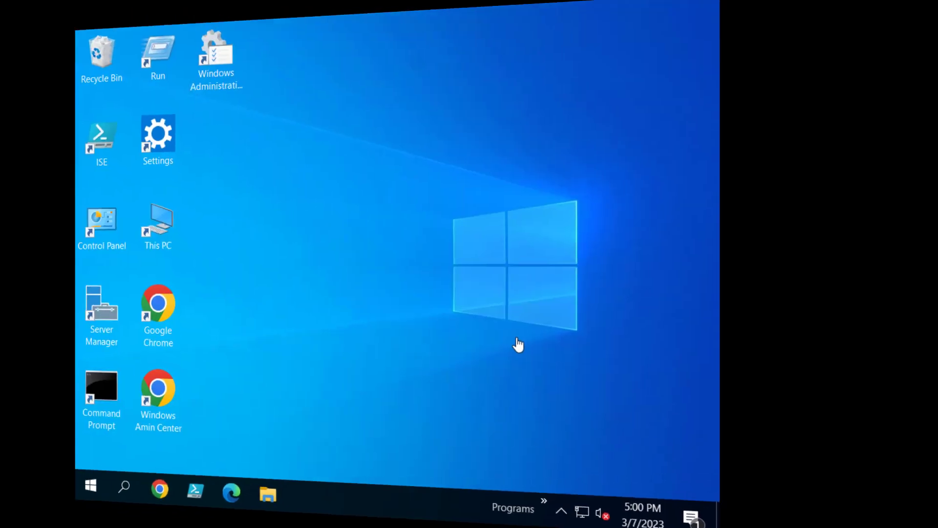